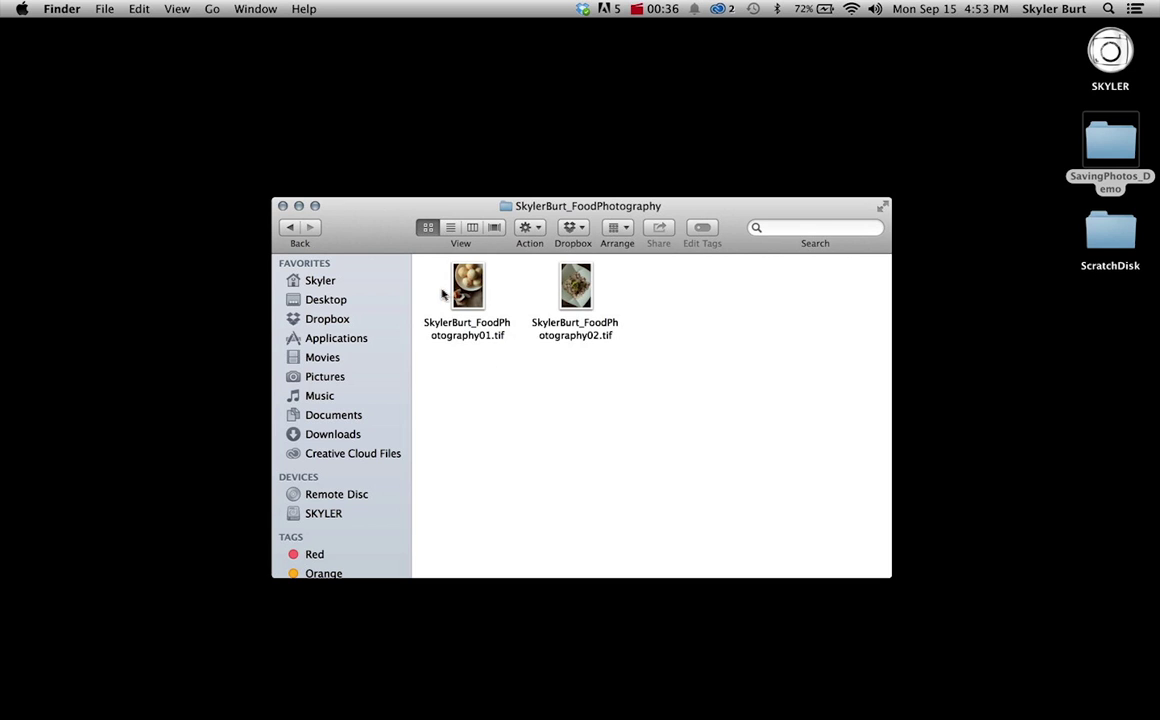
# Open the FoodPhotography01.tif photo from its Finder folder in Photoshop.
pyautogui.moveTo(443, 288)
pyautogui.mouseDown()
pyautogui.moveTo(590, 295)
pyautogui.moveTo(458, 272)
pyautogui.mouseUp()
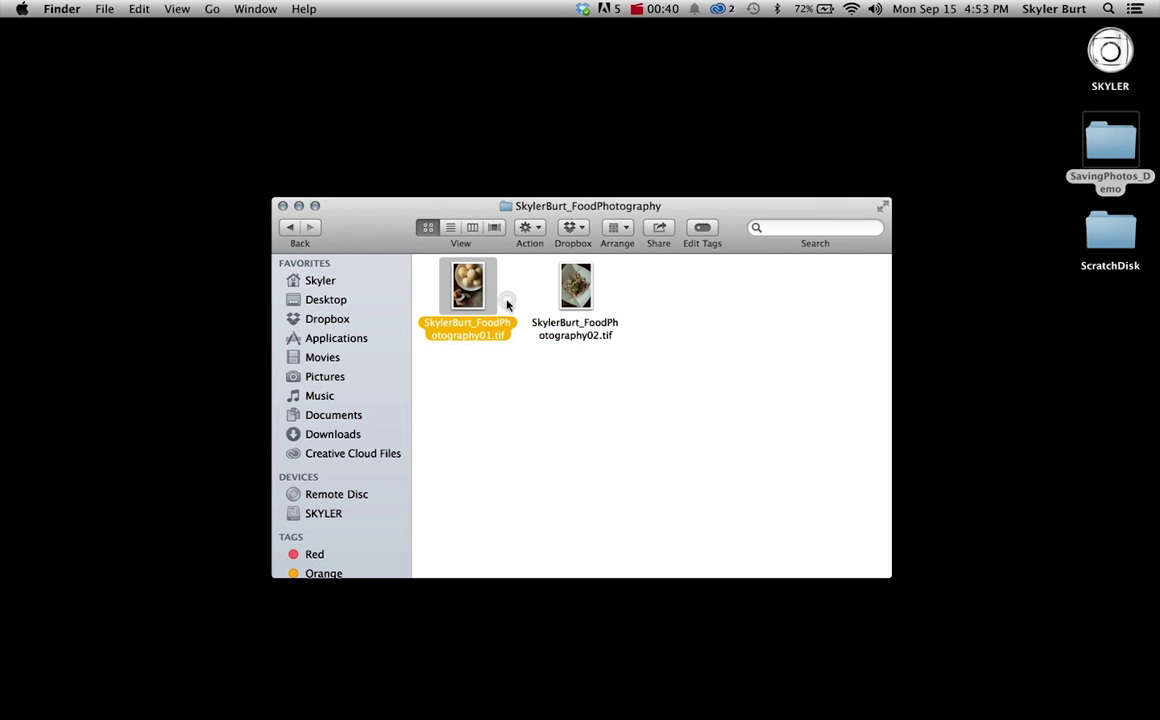
pyautogui.doubleClick(456, 290)
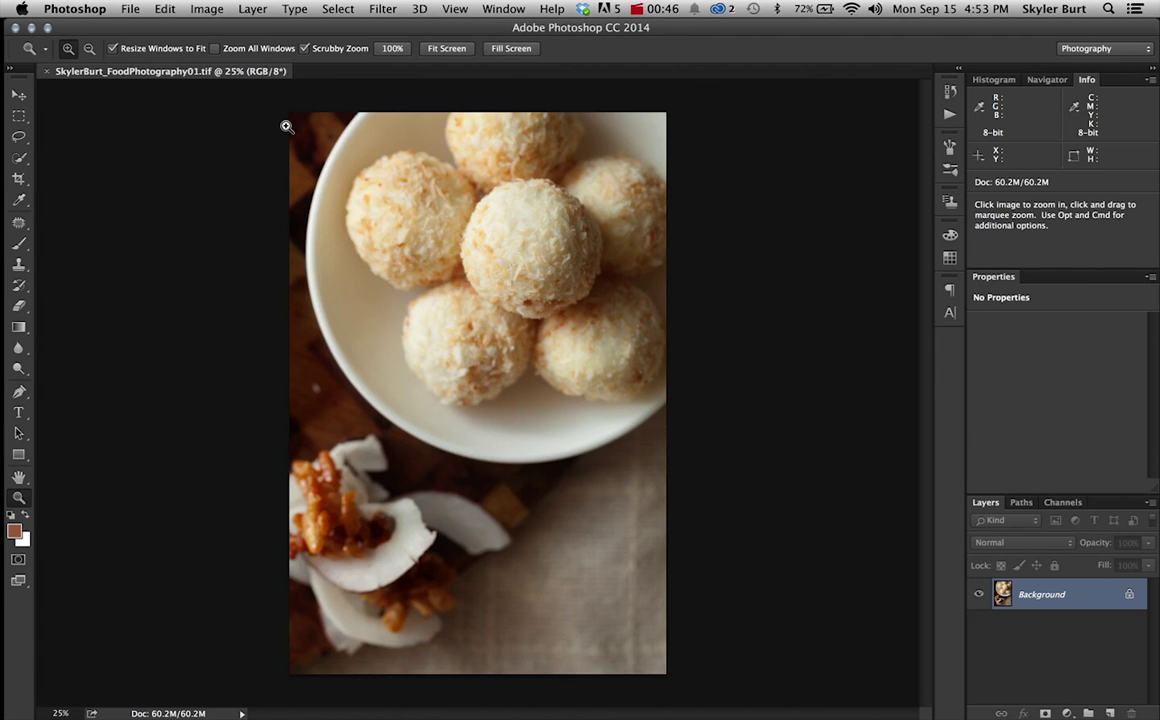
# Change the image size to 72 pixels/inch resolution and 1200 px height (800 × 1200).
pyautogui.click(216, 9)
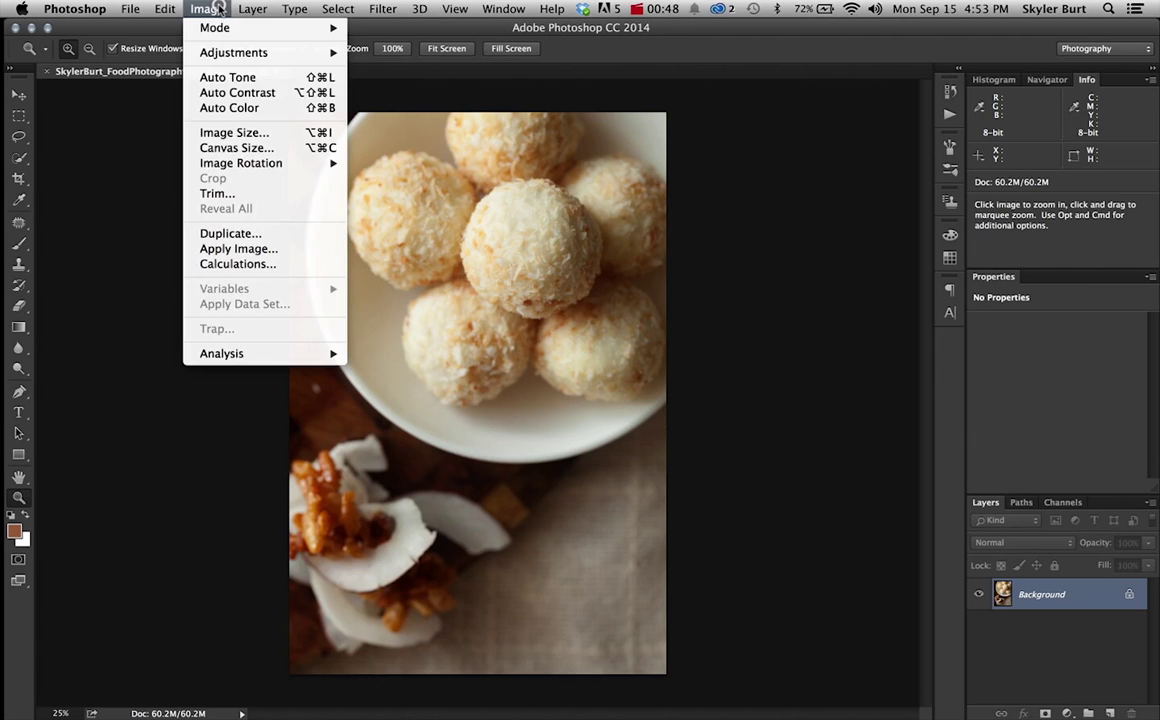
pyautogui.click(230, 137)
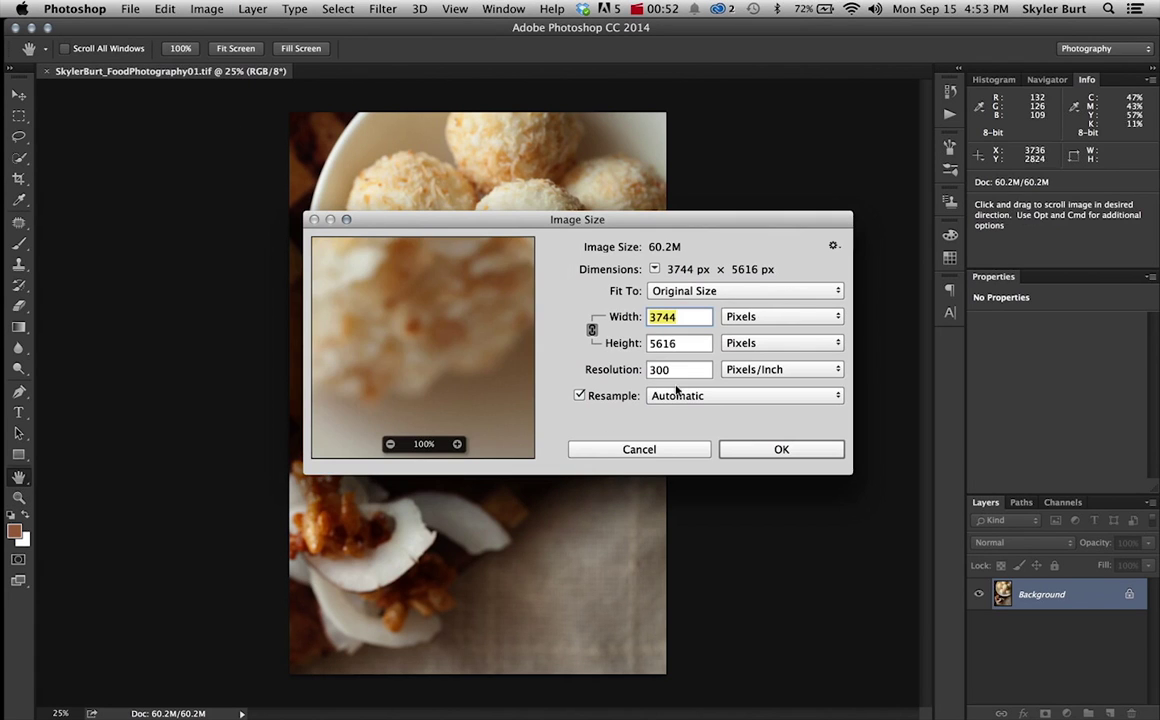
pyautogui.doubleClick(679, 369)
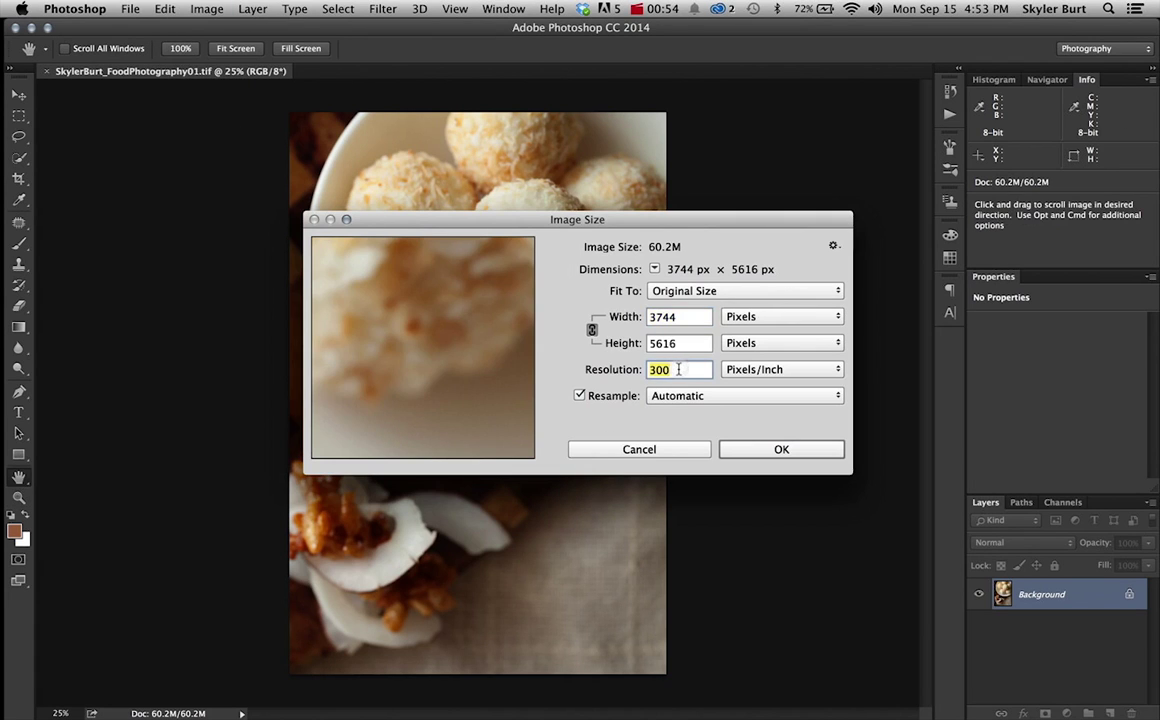
pyautogui.write('72')
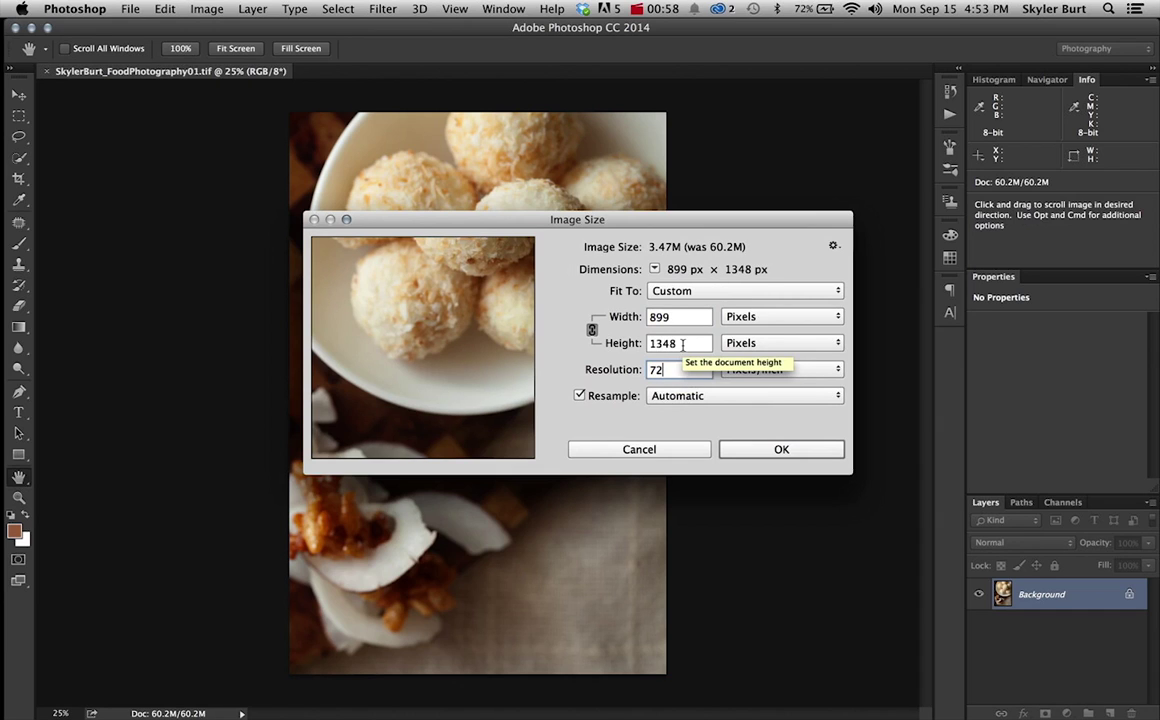
pyautogui.doubleClick(683, 343)
pyautogui.write('1200')
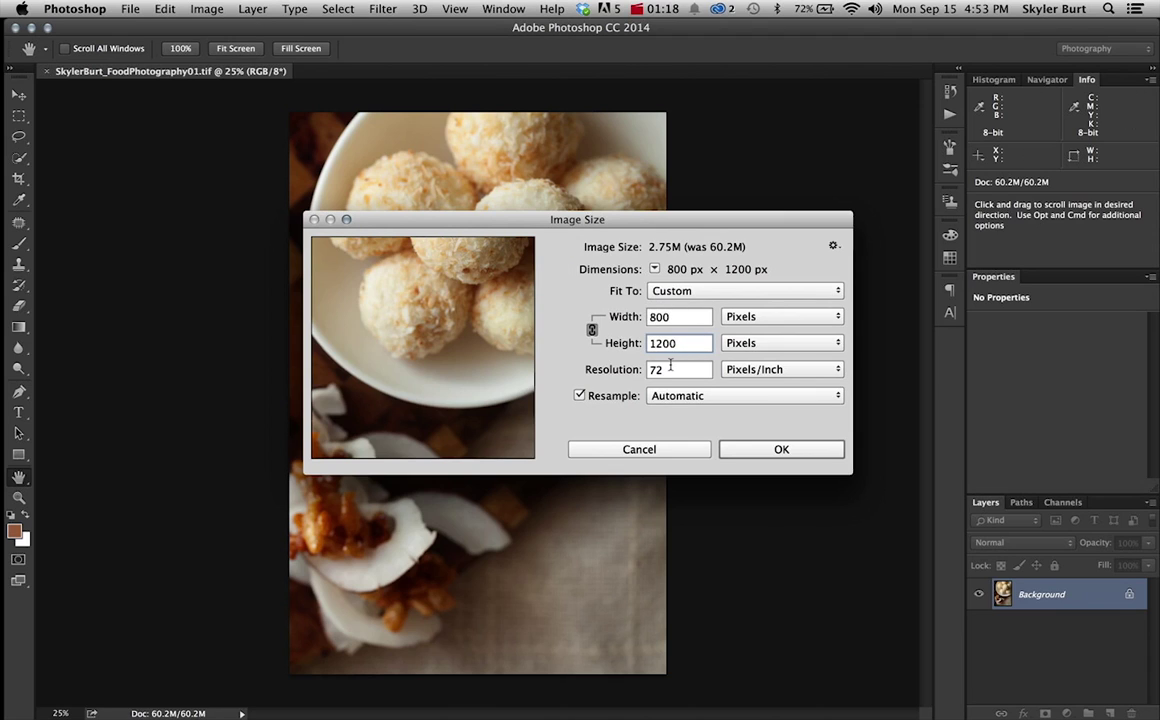
pyautogui.click(763, 450)
pyautogui.press('z')
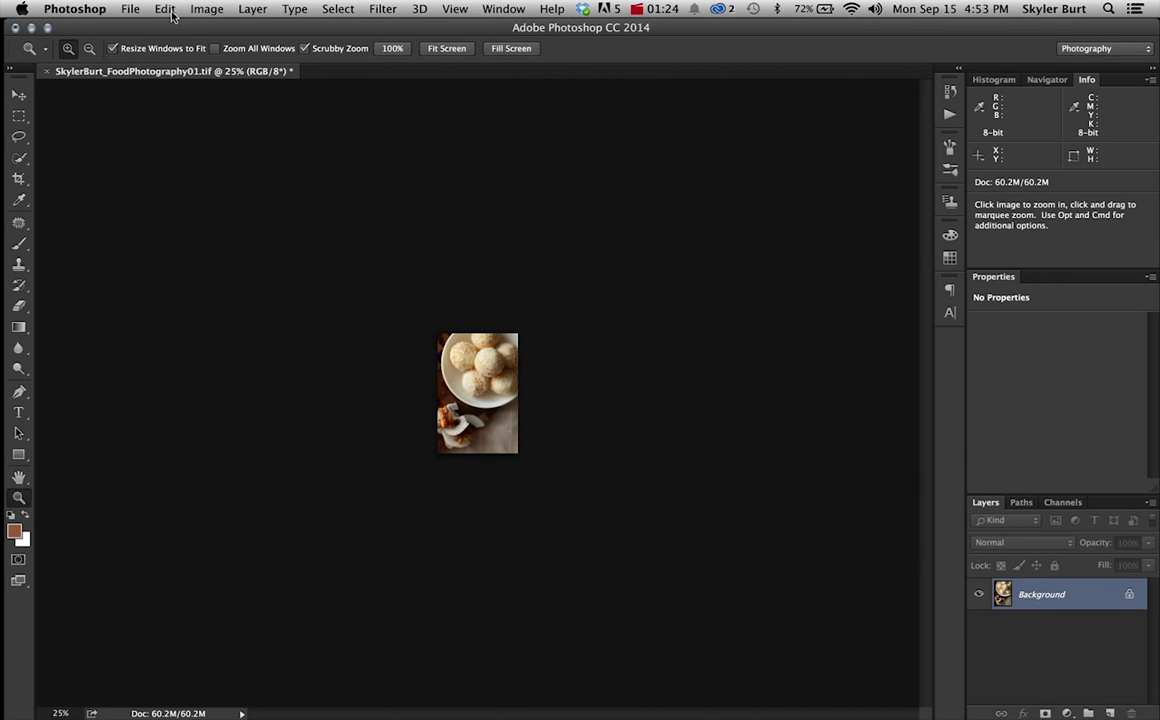
# Configure Save for Web as JPEG at quality 100 and begin saving the optimized file.
pyautogui.click(129, 8)
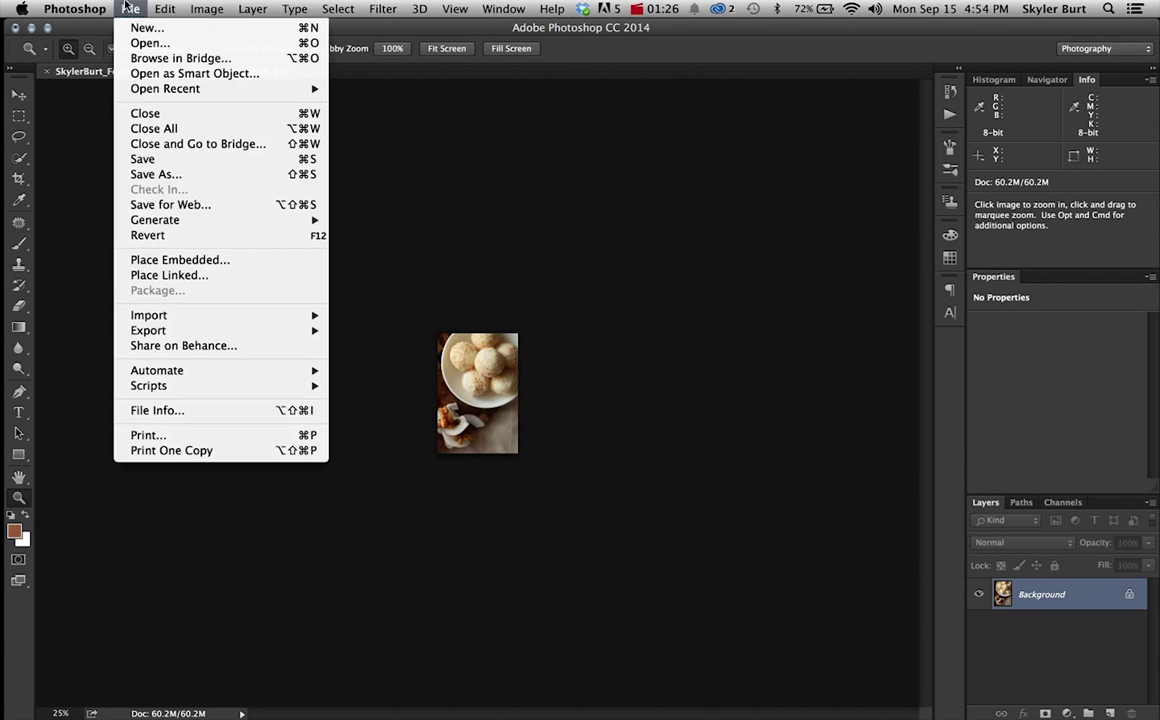
pyautogui.click(206, 206)
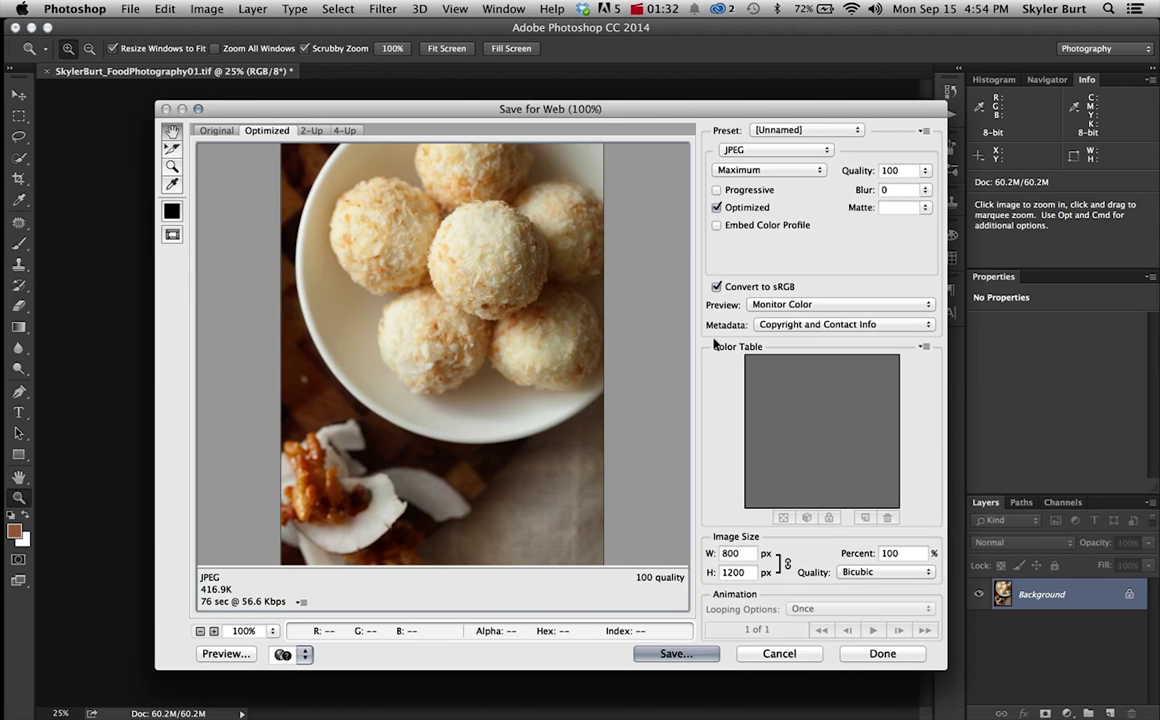
pyautogui.moveTo(632, 107); pyautogui.dragTo(527, 12)
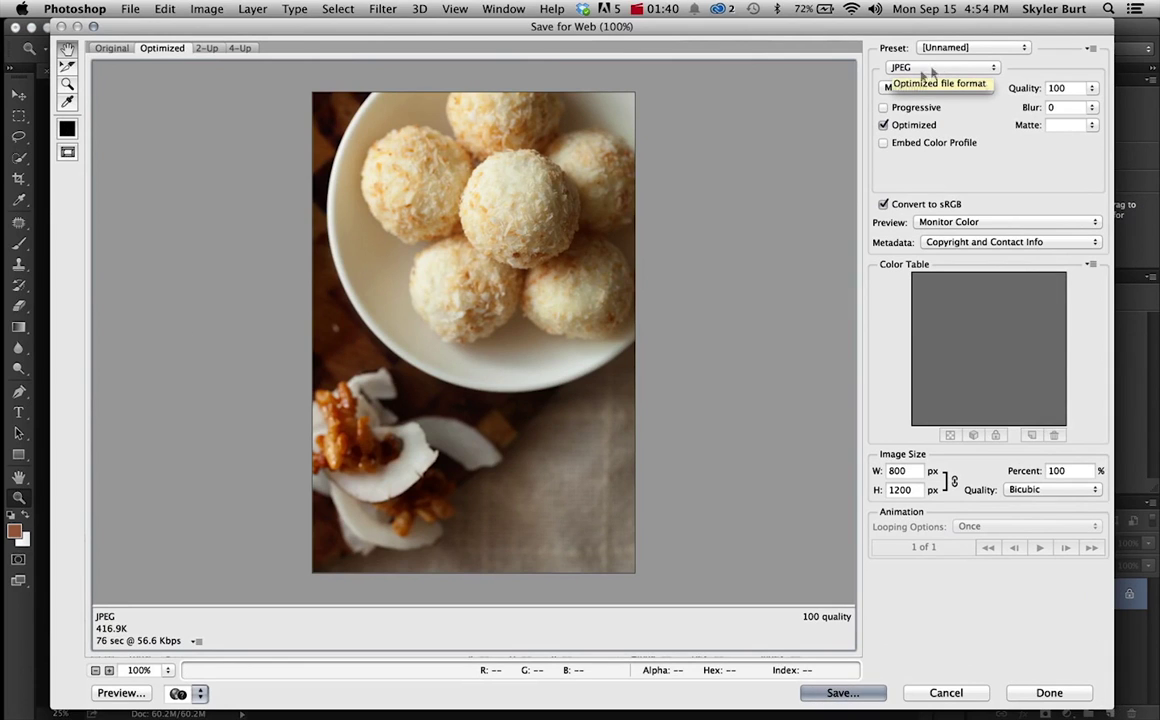
pyautogui.click(932, 70)
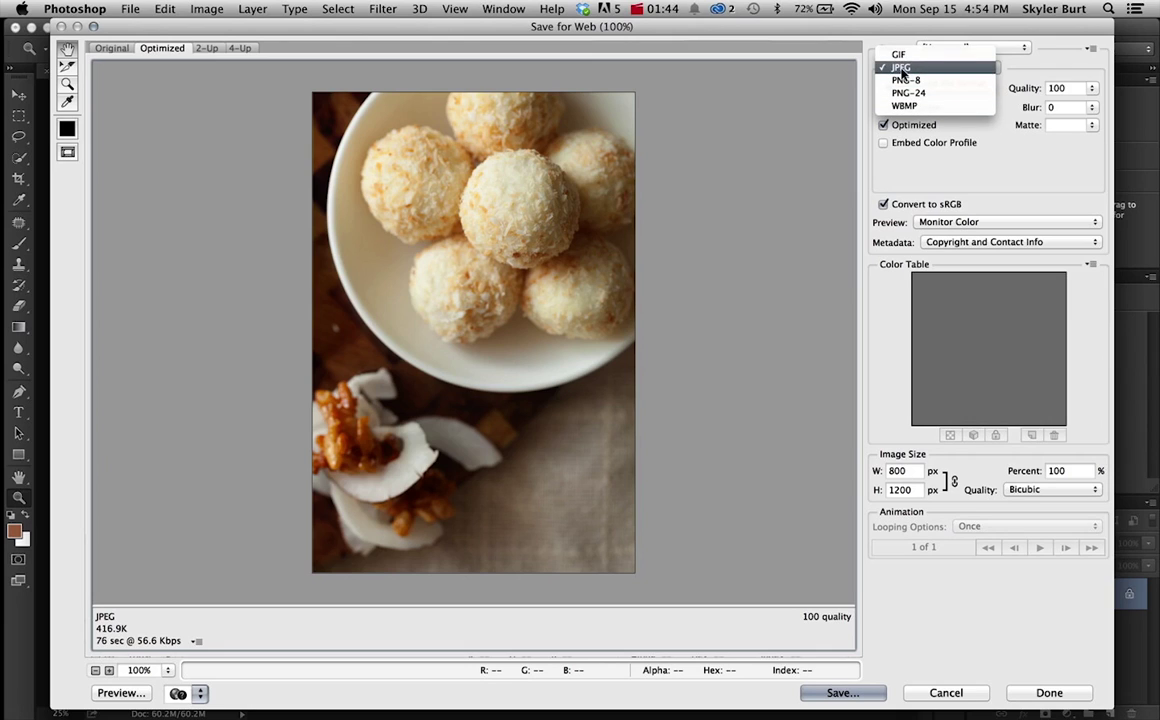
pyautogui.click(901, 70)
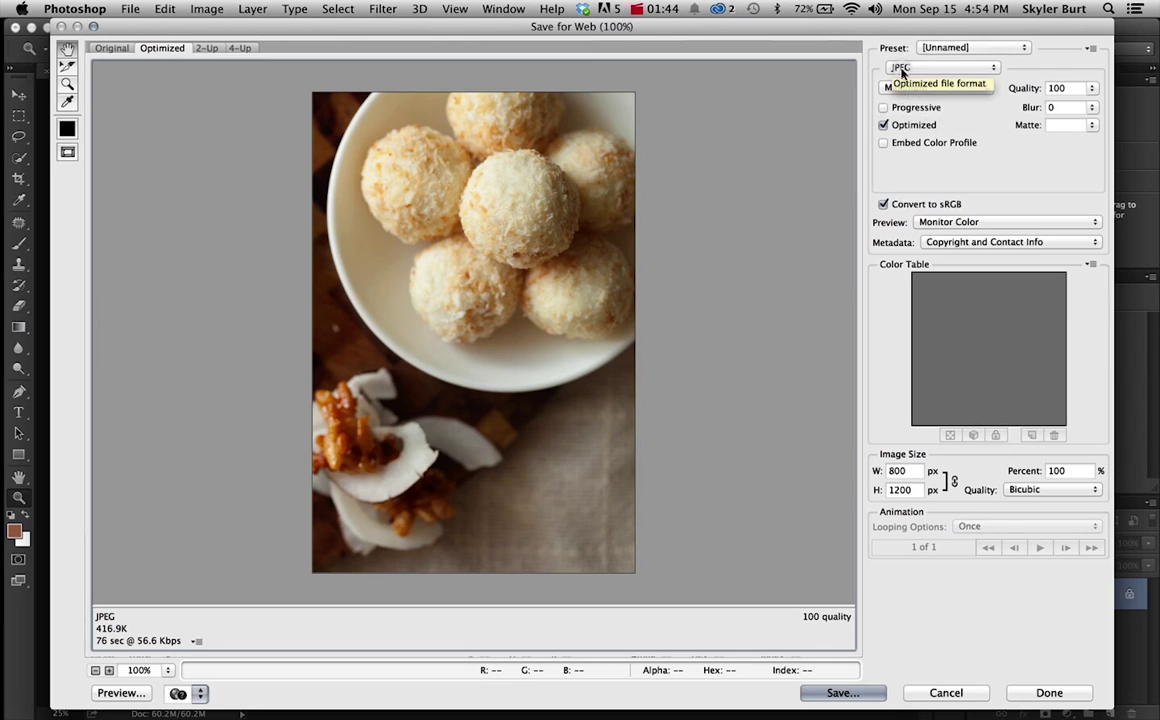
pyautogui.click(1092, 88)
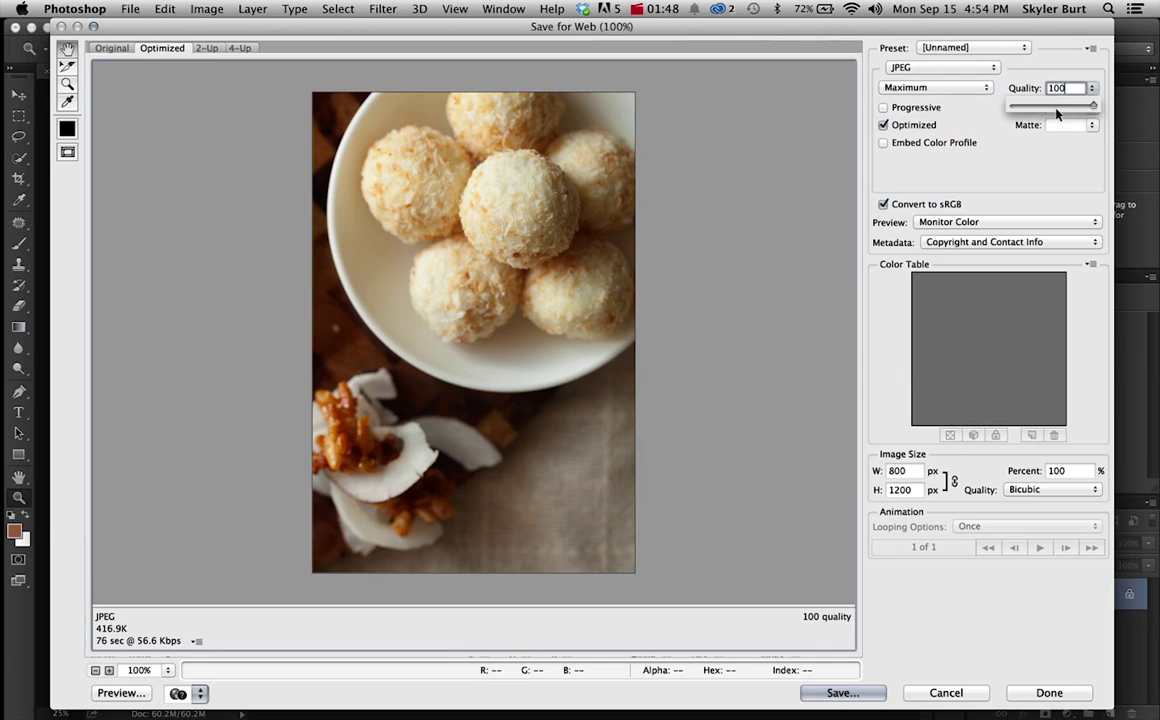
pyautogui.moveTo(1093, 106)
pyautogui.mouseDown()
pyautogui.moveTo(1045, 112)
pyautogui.moveTo(1100, 105)
pyautogui.mouseUp()
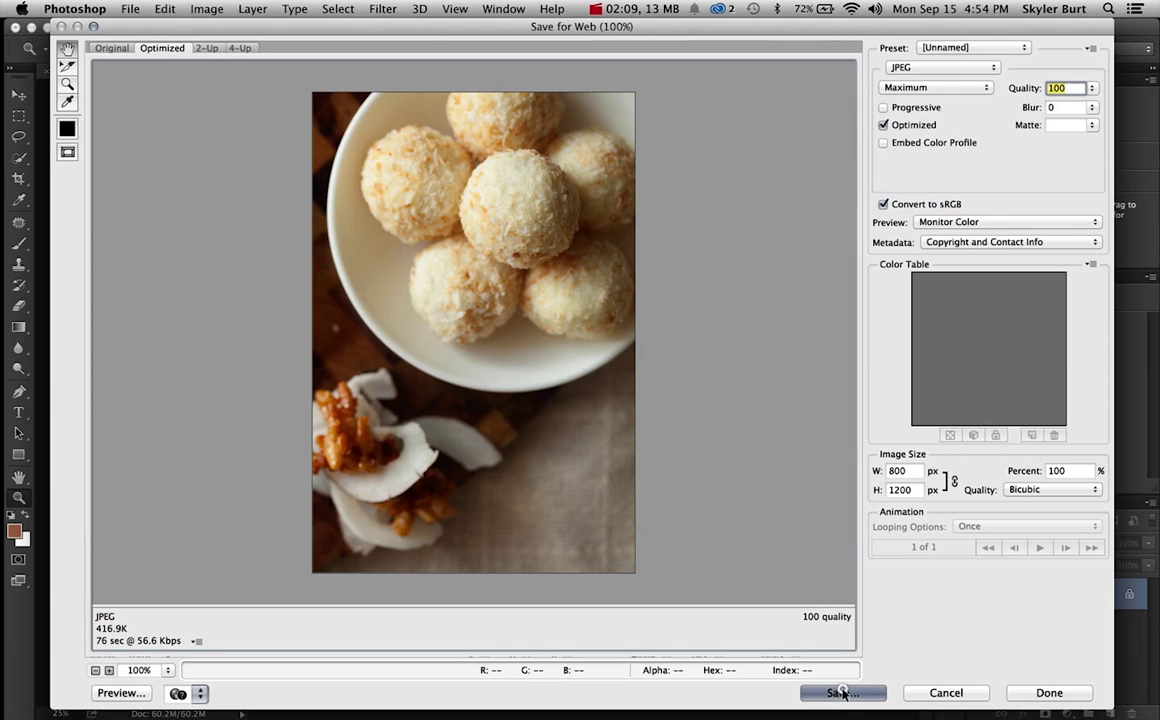
pyautogui.click(843, 692)
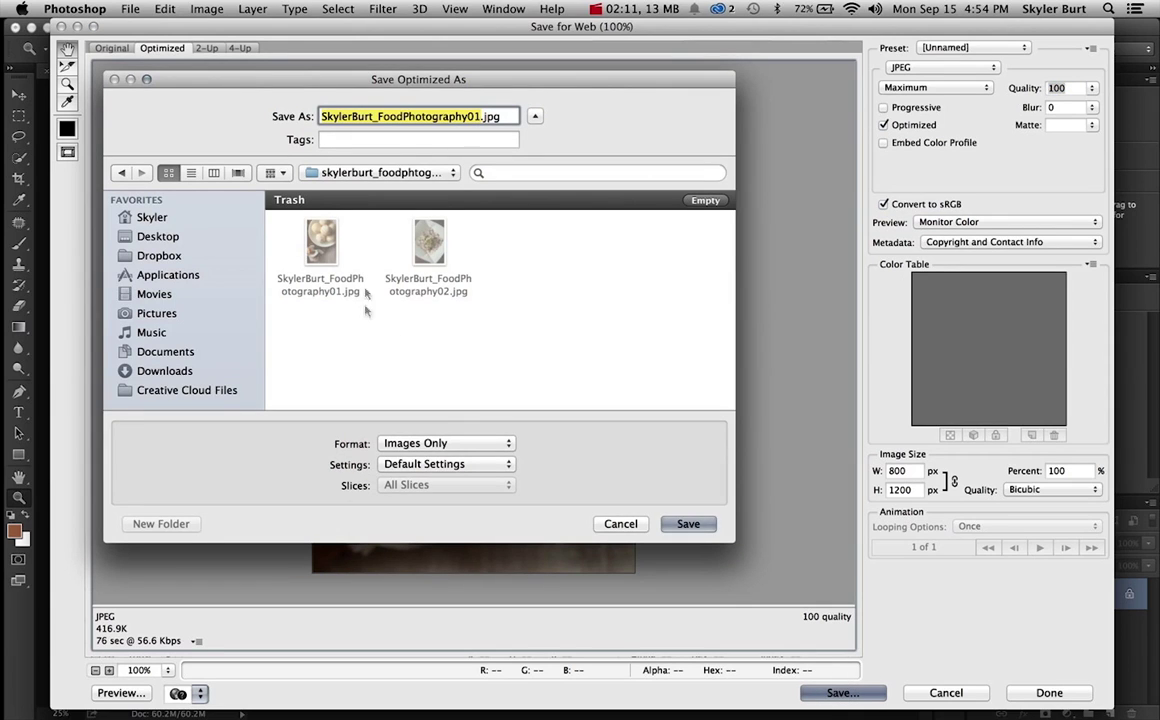
# Point the save dialog to Desktop > SavingPhotos_Demo > the food photography folder.
pyautogui.click(322, 175)
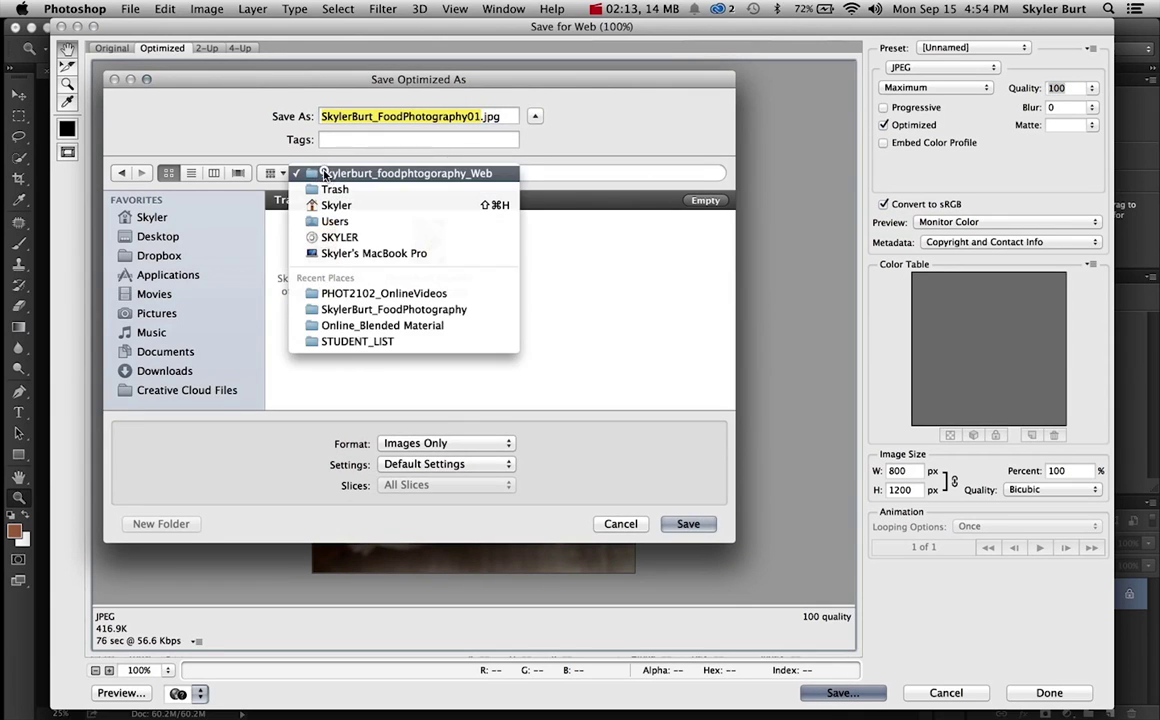
pyautogui.click(292, 158)
pyautogui.click(162, 234)
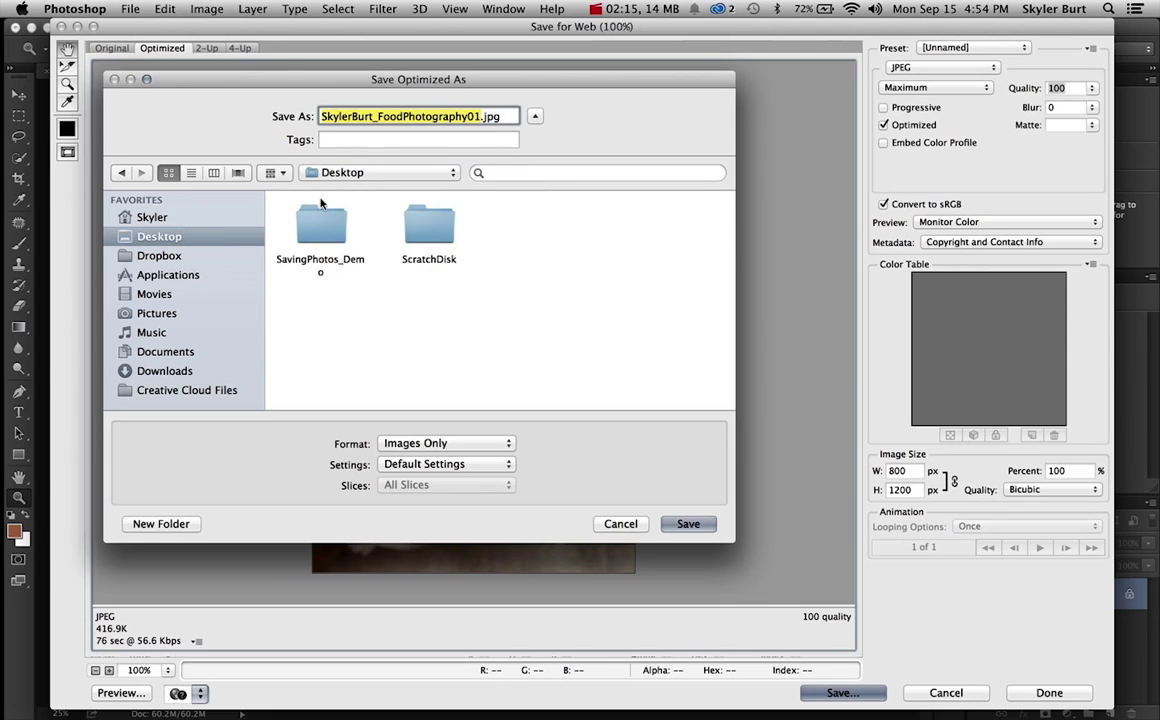
pyautogui.doubleClick(320, 212)
pyautogui.doubleClick(340, 322)
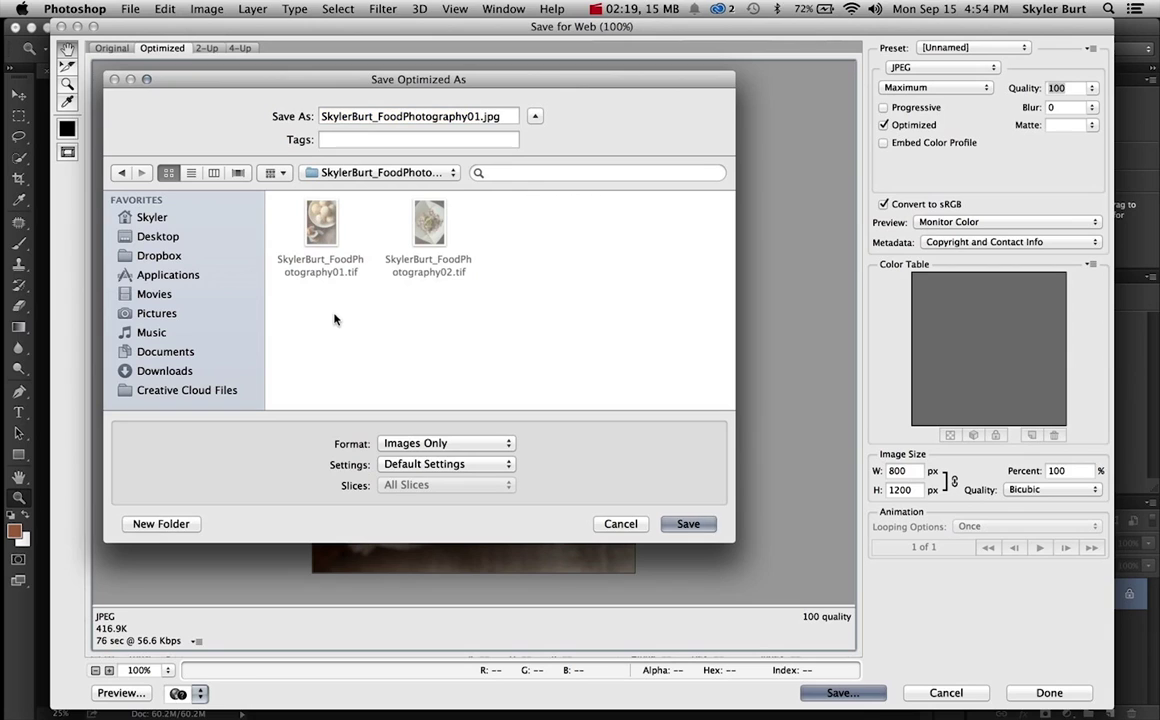
pyautogui.click(172, 524)
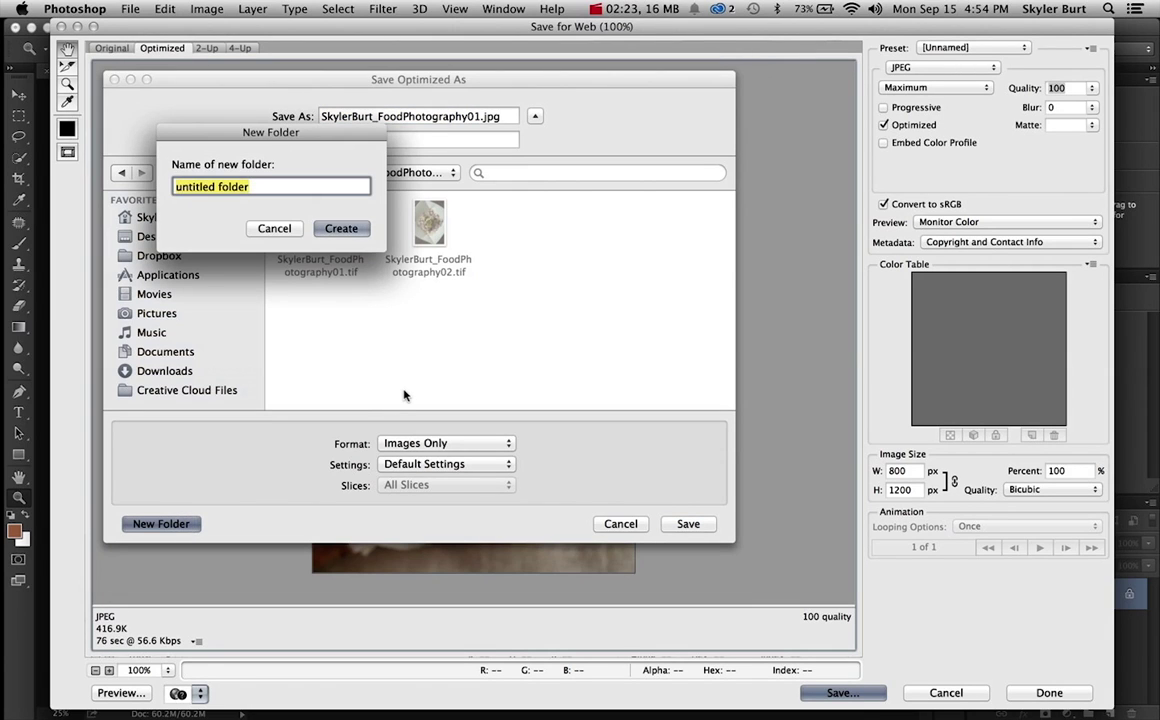
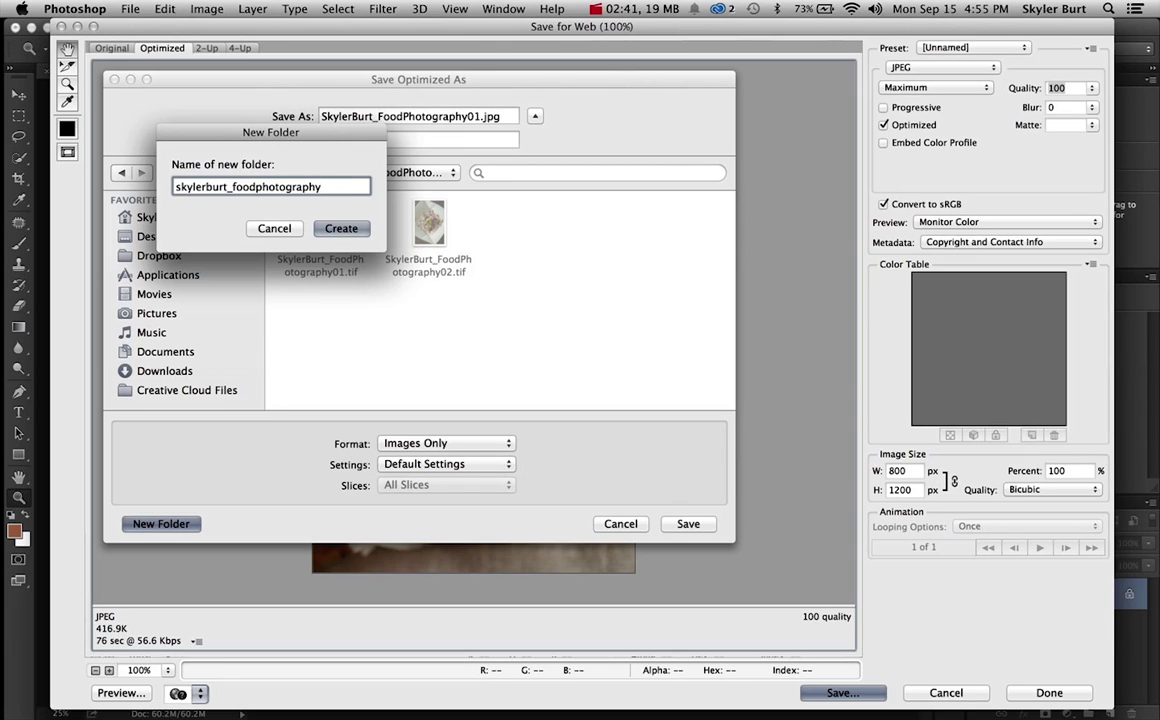
# Create a new folder named with the student's name followed by 'foodphotography_web'.
pyautogui.write('_web')
pyautogui.press('Return')
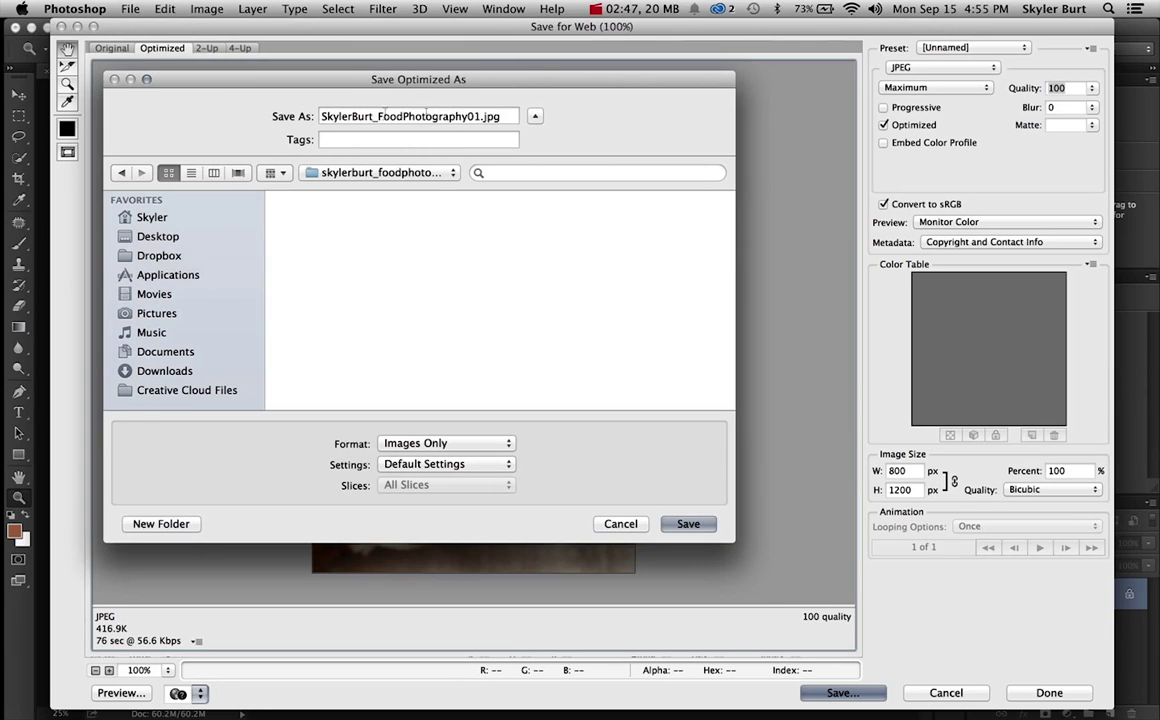
# Select FoodPhotography in the file name and save the web JPG into the new folder.
pyautogui.click(372, 117)
pyautogui.click(376, 117)
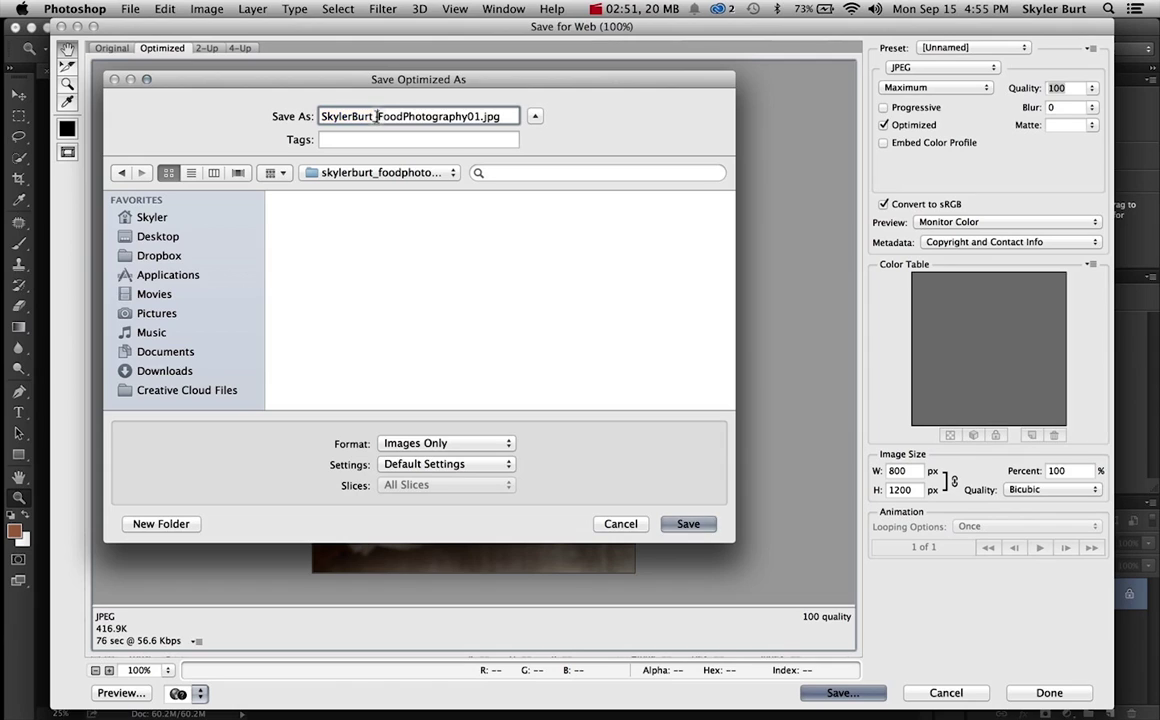
pyautogui.moveTo(377, 117); pyautogui.dragTo(470, 117)
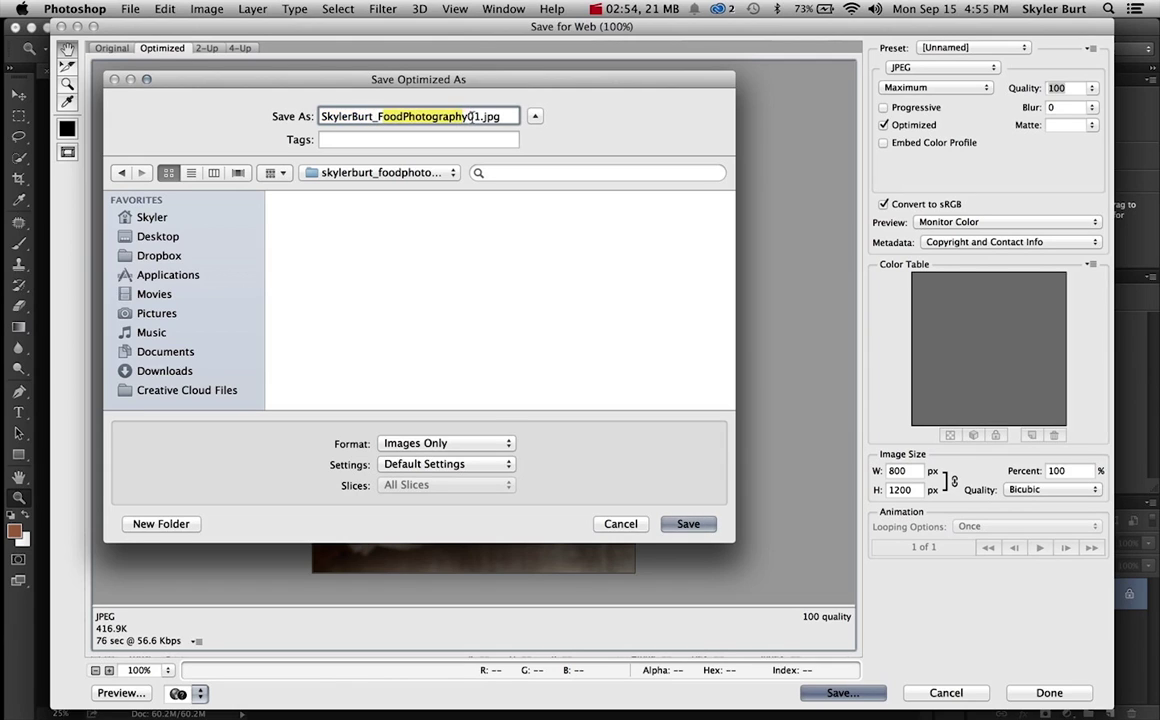
pyautogui.click(682, 525)
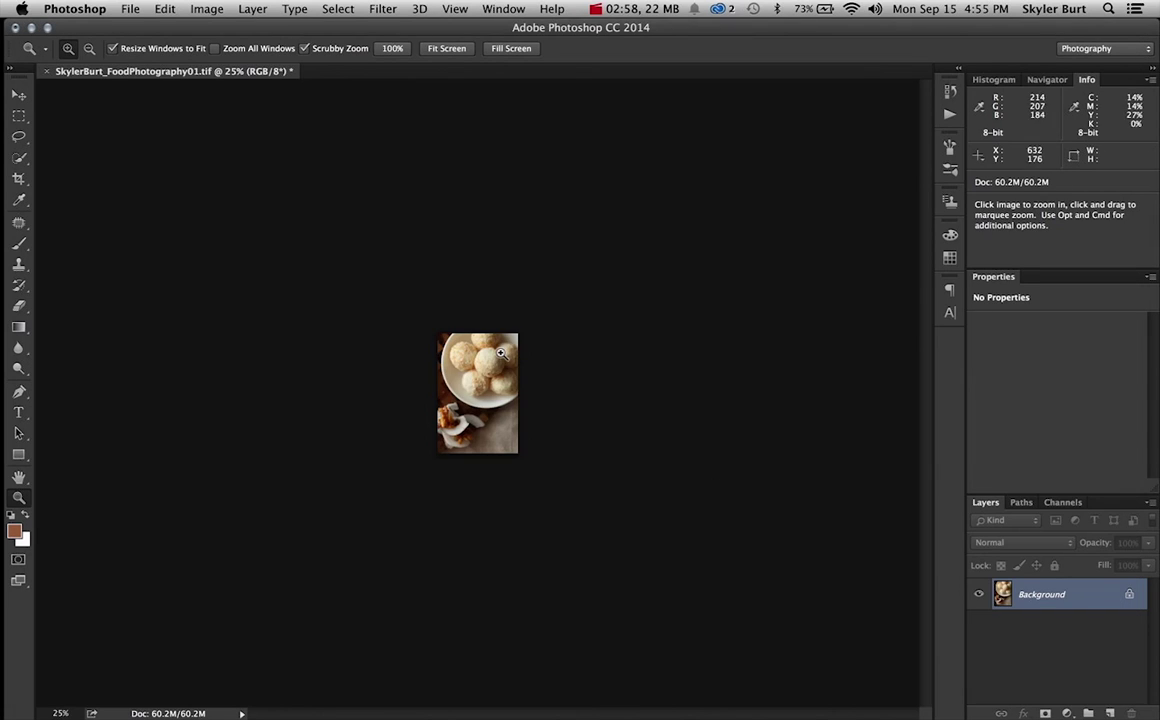
# Close the FoodPhotography01.tif document, discarding its unsaved changes.
pyautogui.click(45, 71)
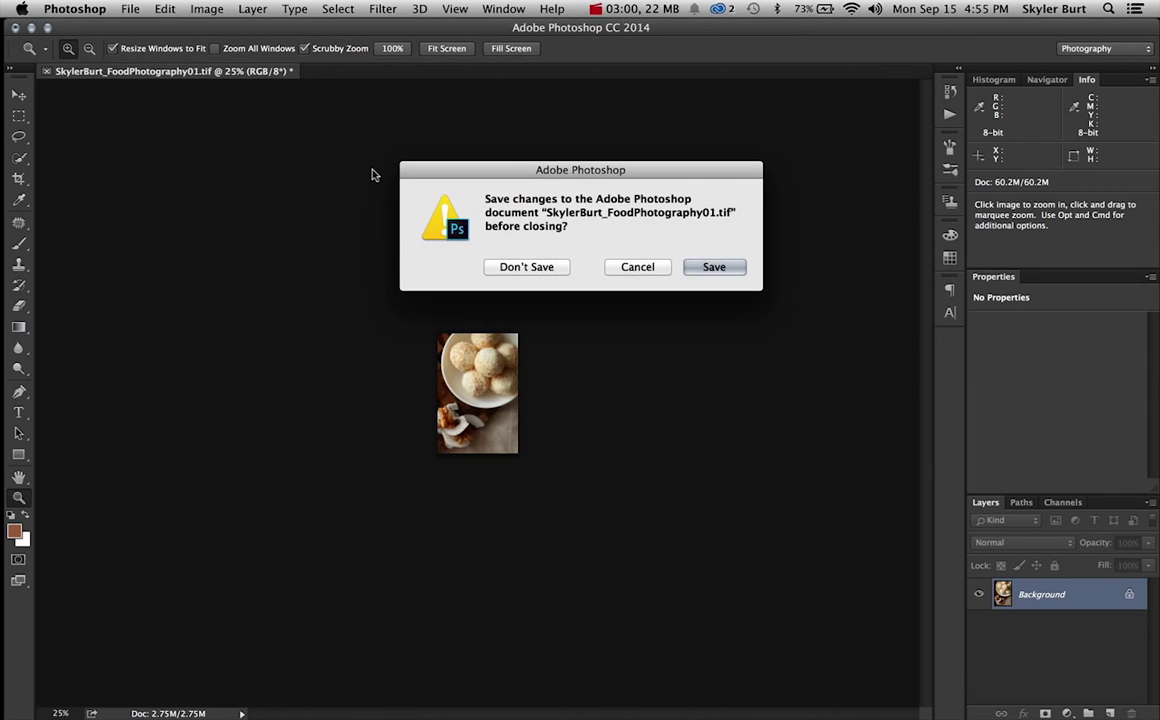
pyautogui.click(515, 267)
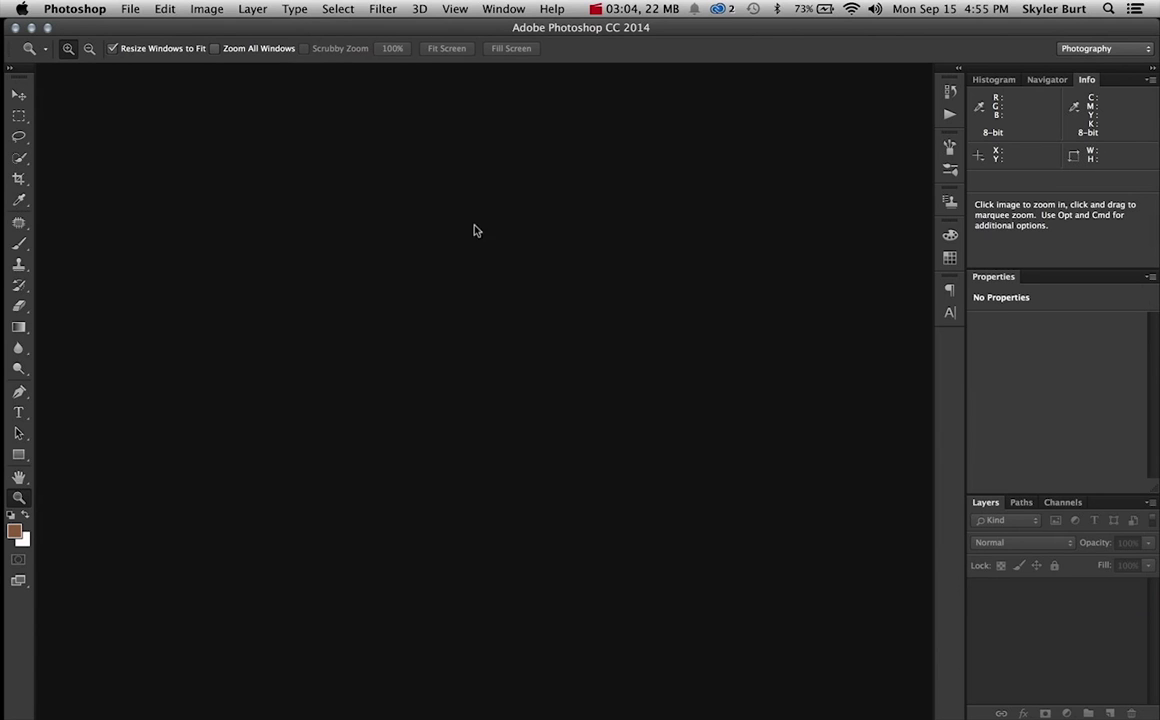
# Hide Photoshop, move the photo folder window aside, and bring Chrome forward.
pyautogui.press('super+h')
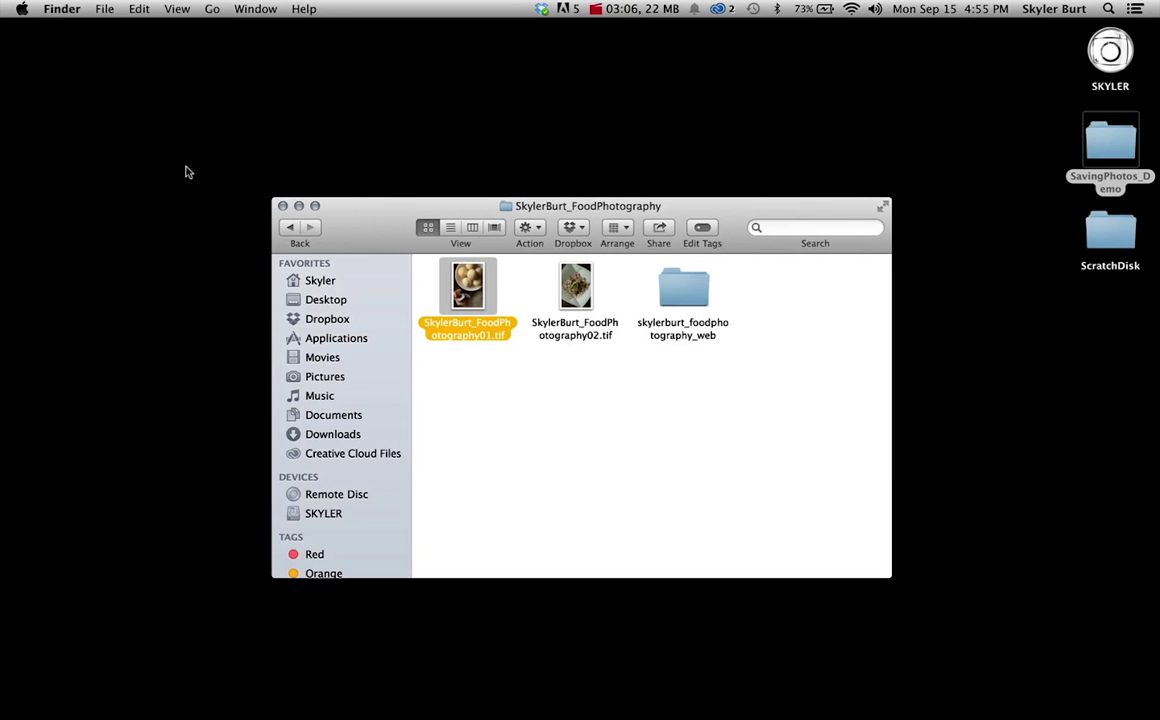
pyautogui.moveTo(446, 211); pyautogui.dragTo(408, 141)
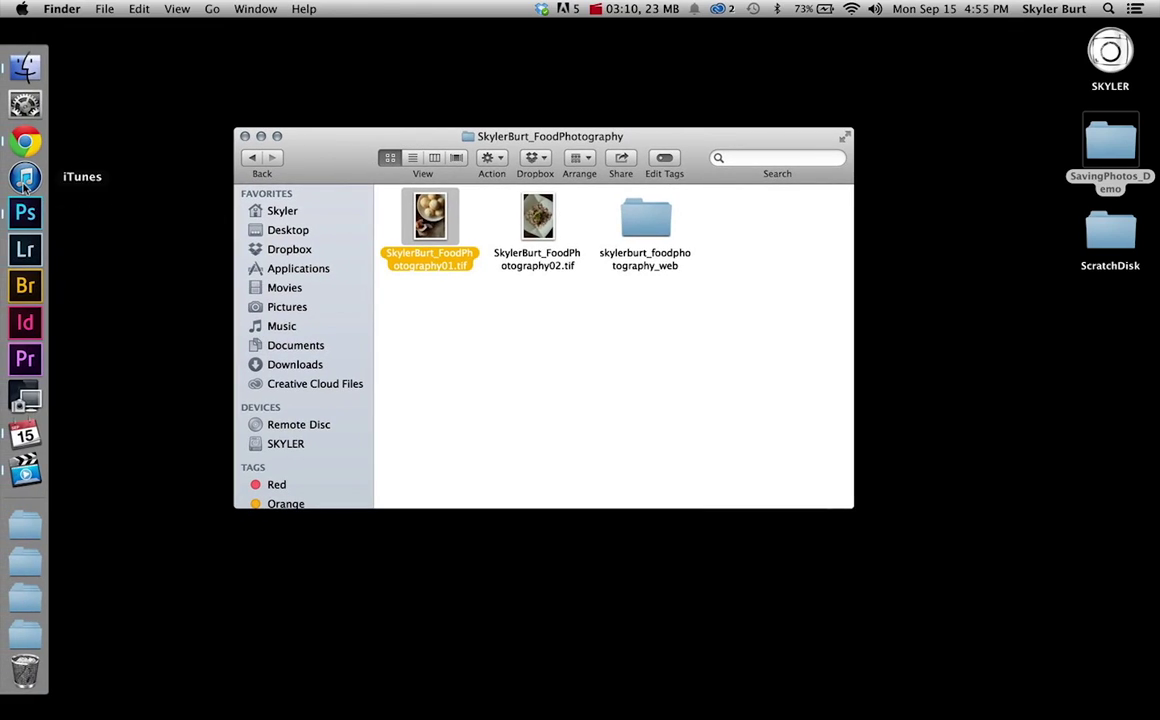
pyautogui.click(22, 138)
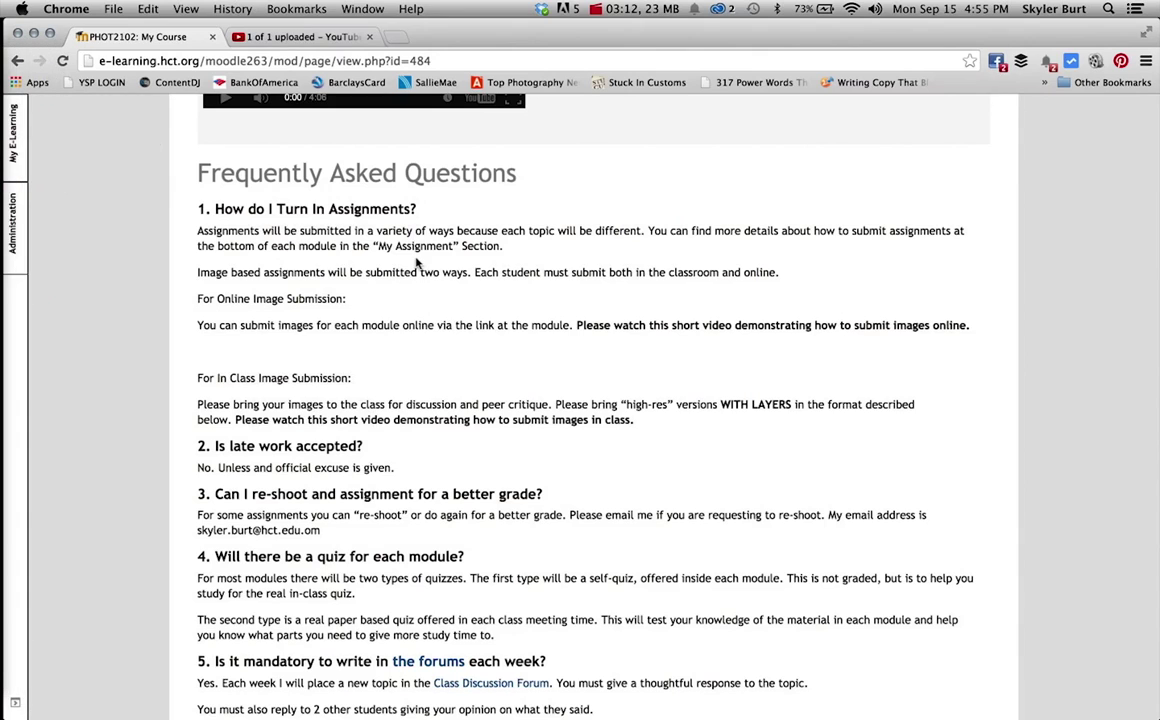
# Go through Your Modules to Module 1 and open the Assessment 1.1 assignment.
pyautogui.scroll(15, 418, 290)
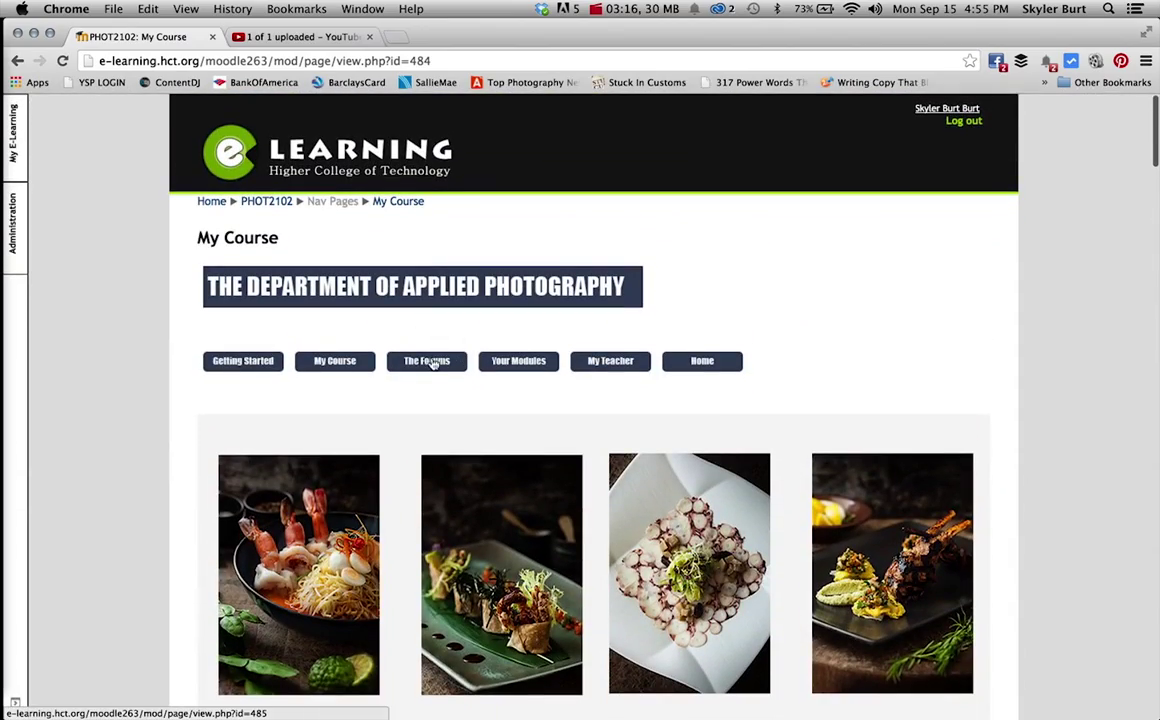
pyautogui.click(538, 362)
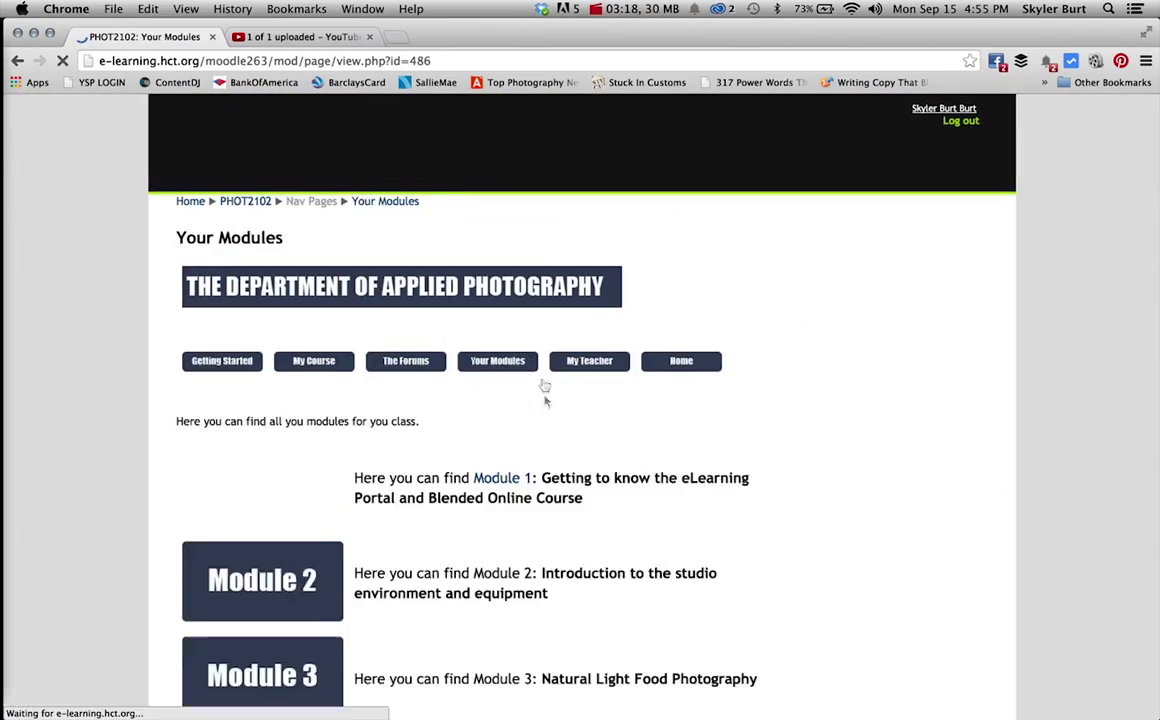
pyautogui.click(518, 480)
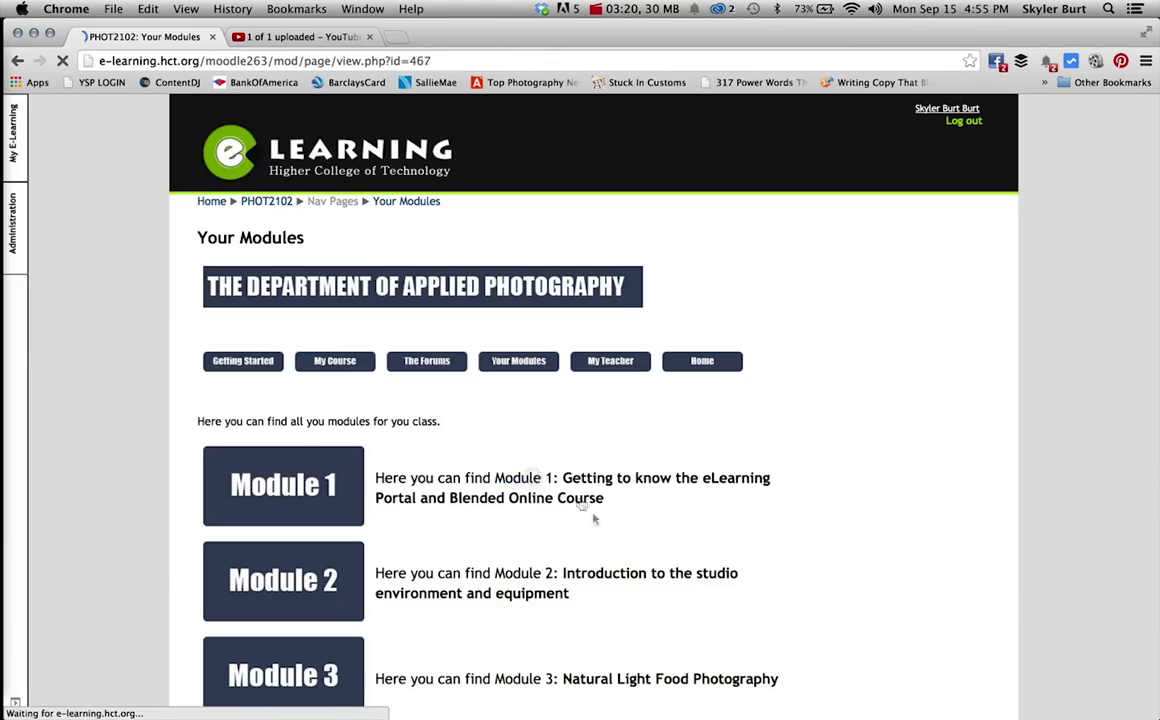
pyautogui.scroll(-3, 597, 460)
pyautogui.scroll(-10, 597, 460)
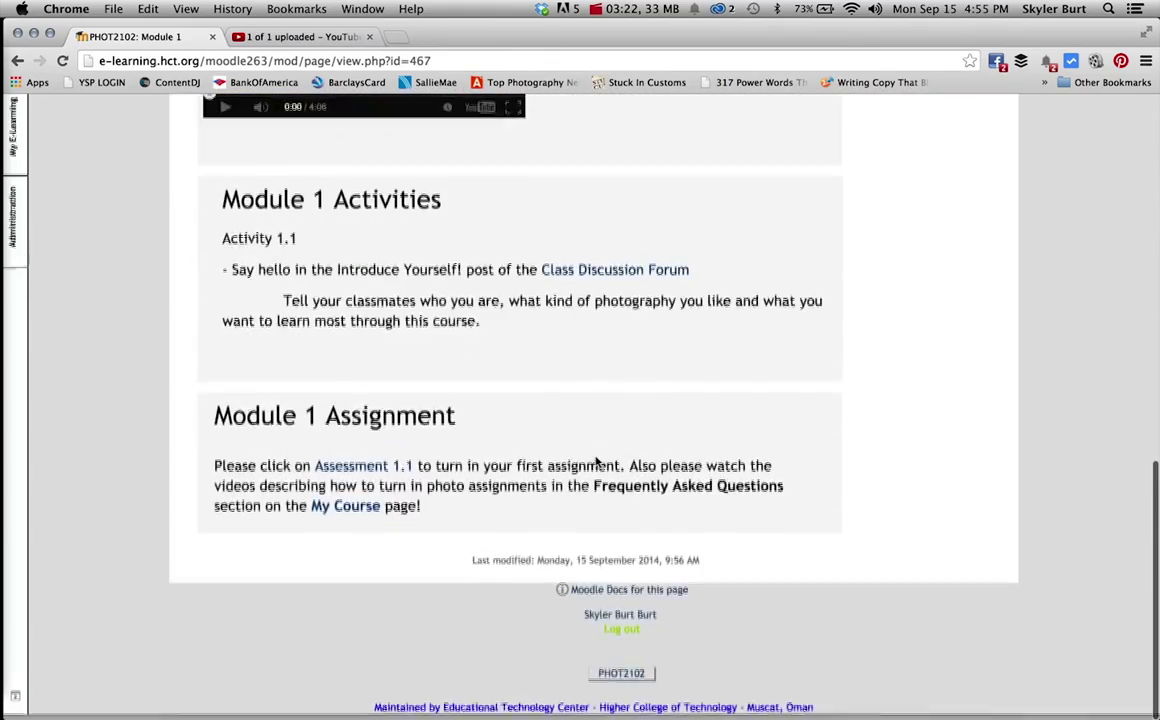
pyautogui.click(380, 474)
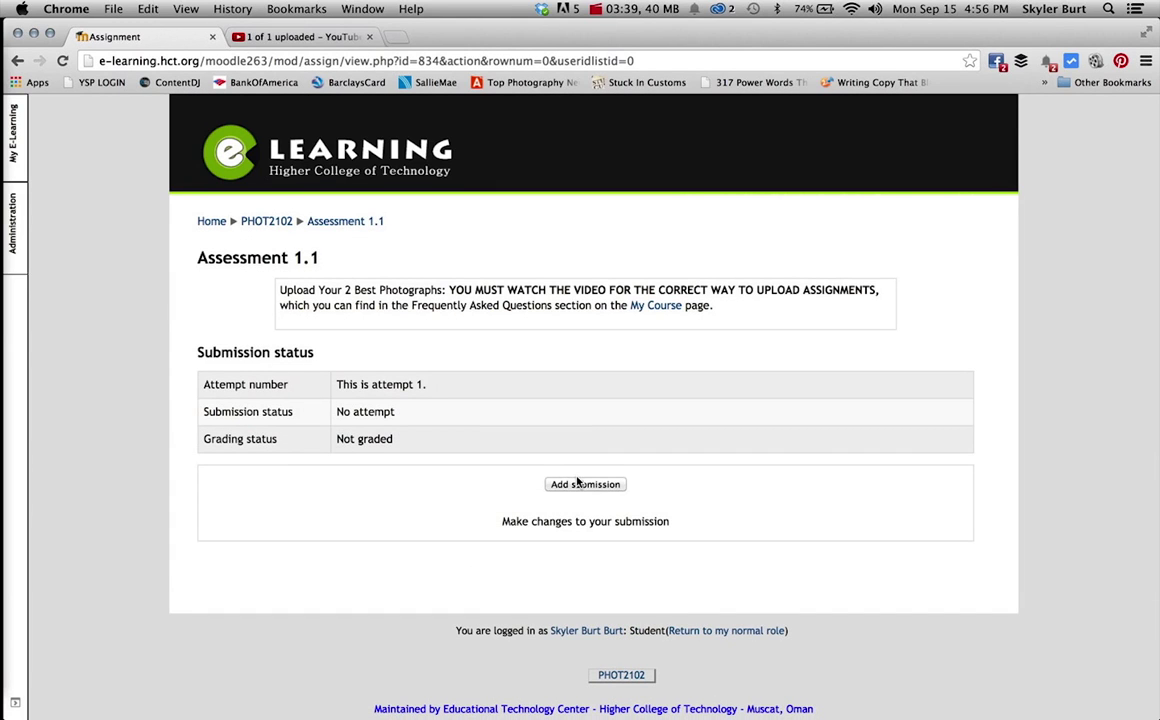
# Start a submission and drag the exported JPG from the web folder into the file area.
pyautogui.click(579, 485)
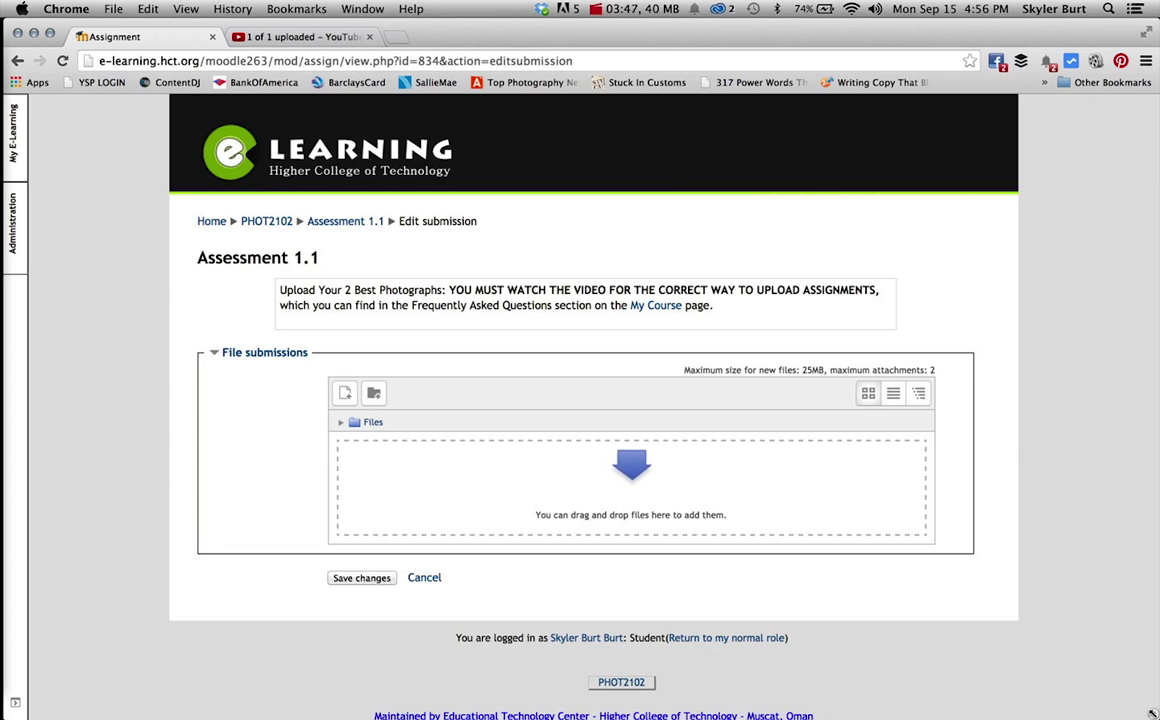
pyautogui.moveTo(1157, 717); pyautogui.dragTo(754, 655)
pyautogui.click(775, 148)
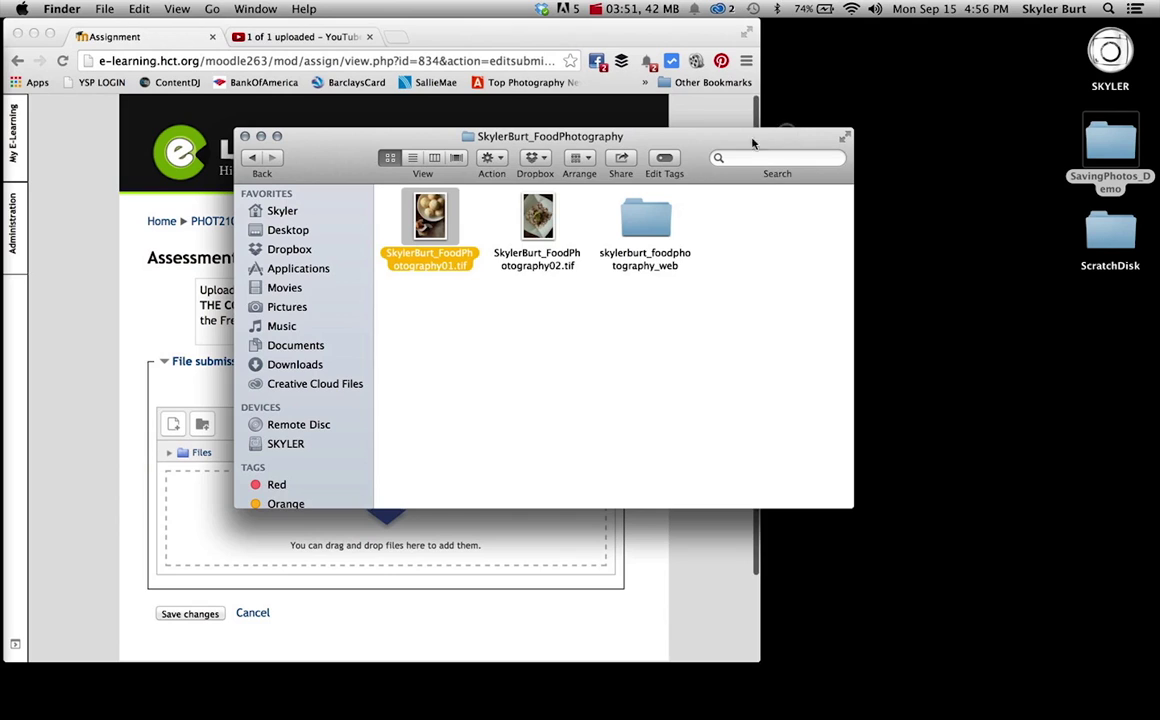
pyautogui.moveTo(700, 145); pyautogui.dragTo(965, 294)
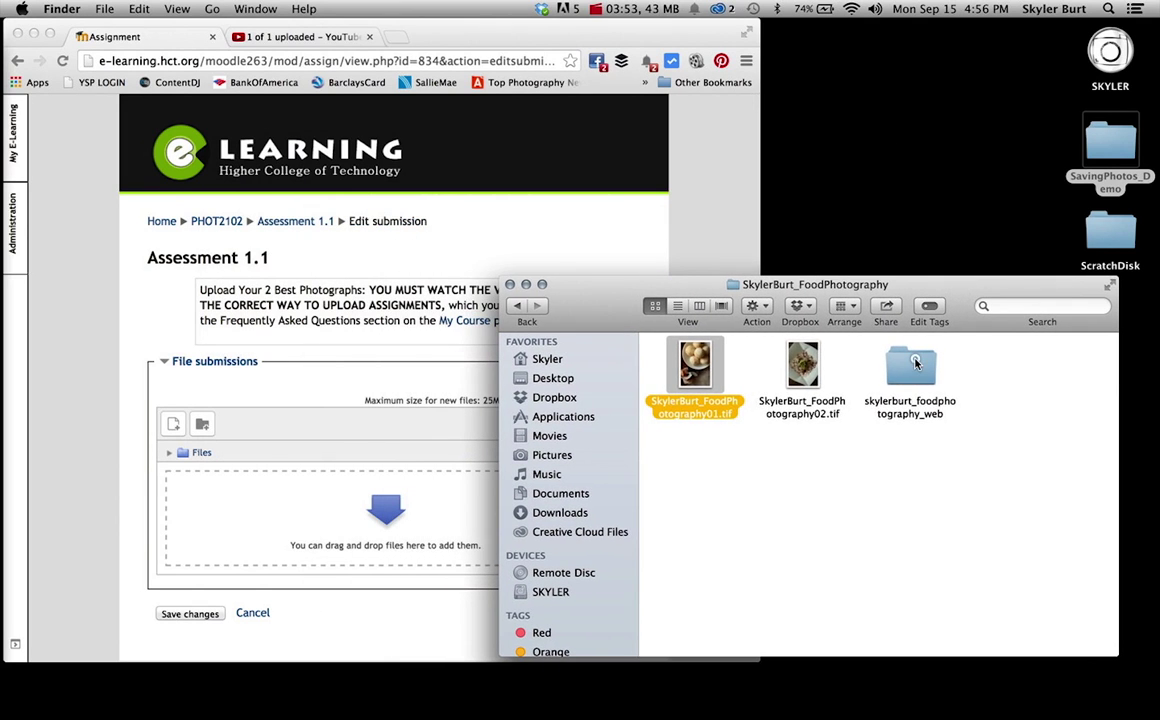
pyautogui.doubleClick(912, 366)
pyautogui.moveTo(695, 365); pyautogui.dragTo(395, 510)
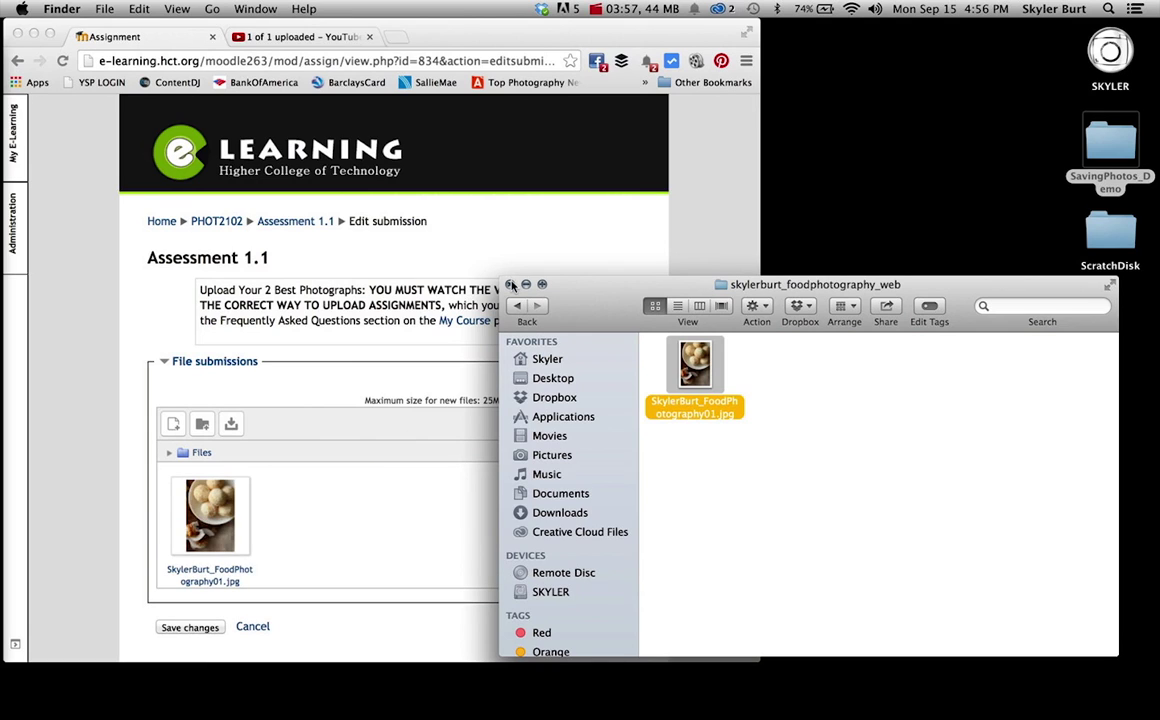
# Bring Chrome back to the front and restore it to full screen size.
pyautogui.click(481, 35)
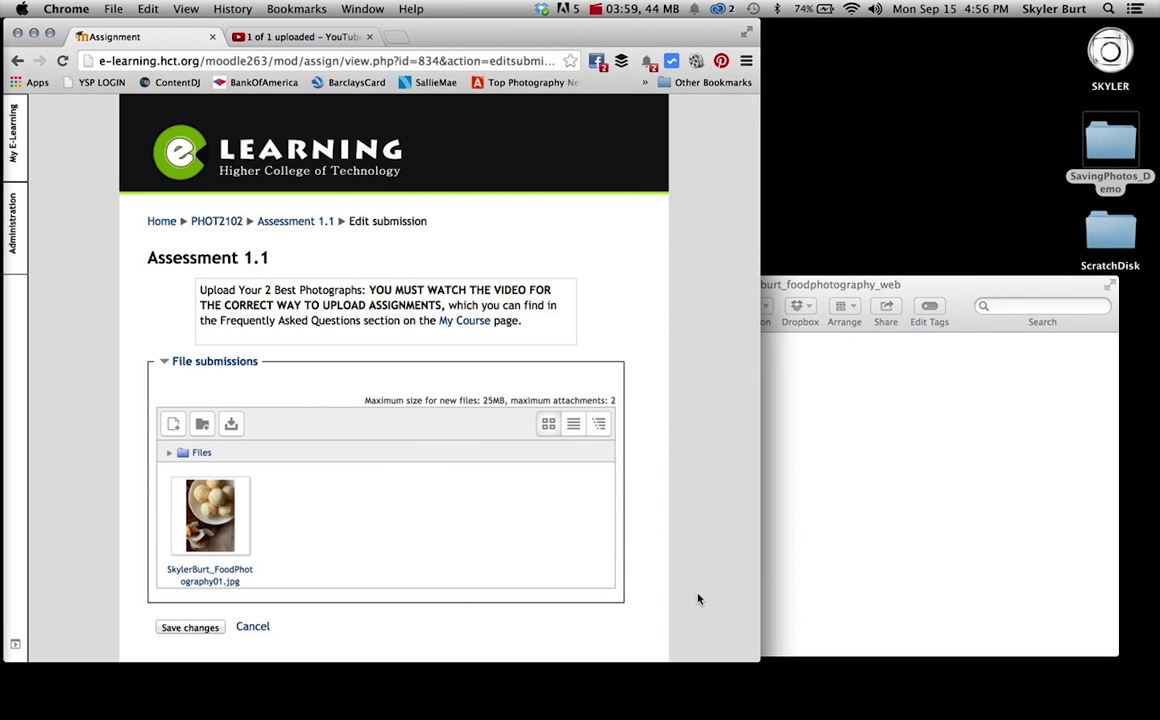
pyautogui.click(51, 37)
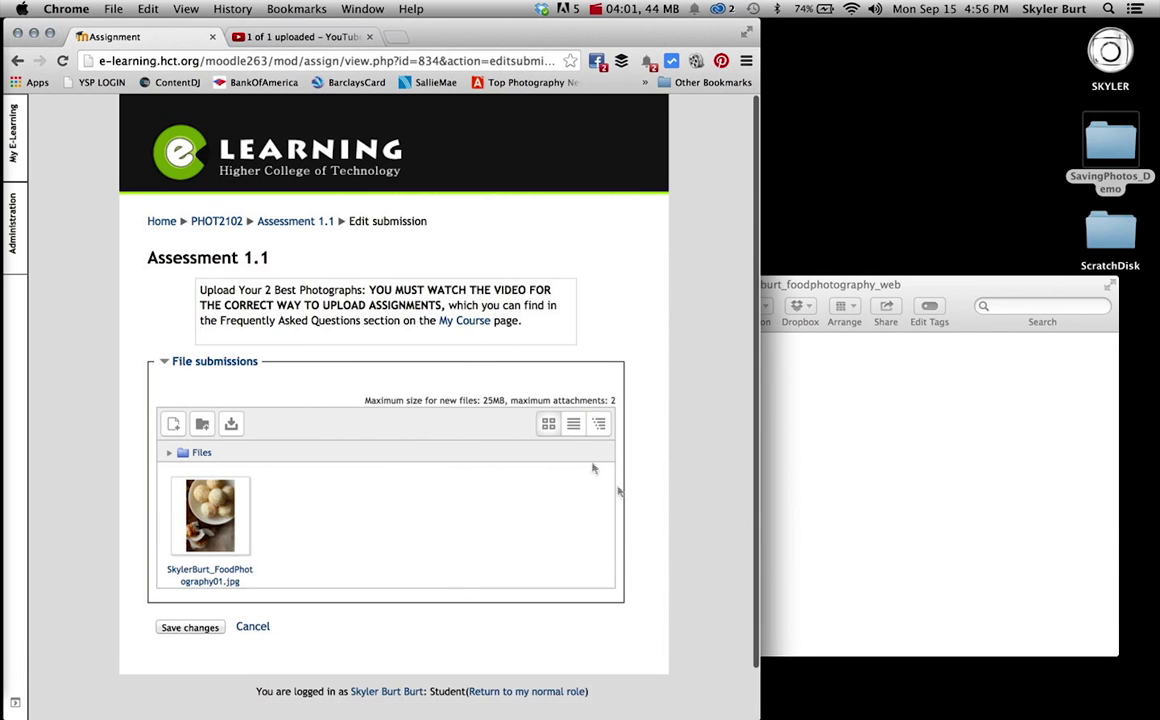
pyautogui.moveTo(760, 716); pyautogui.dragTo(1158, 718)
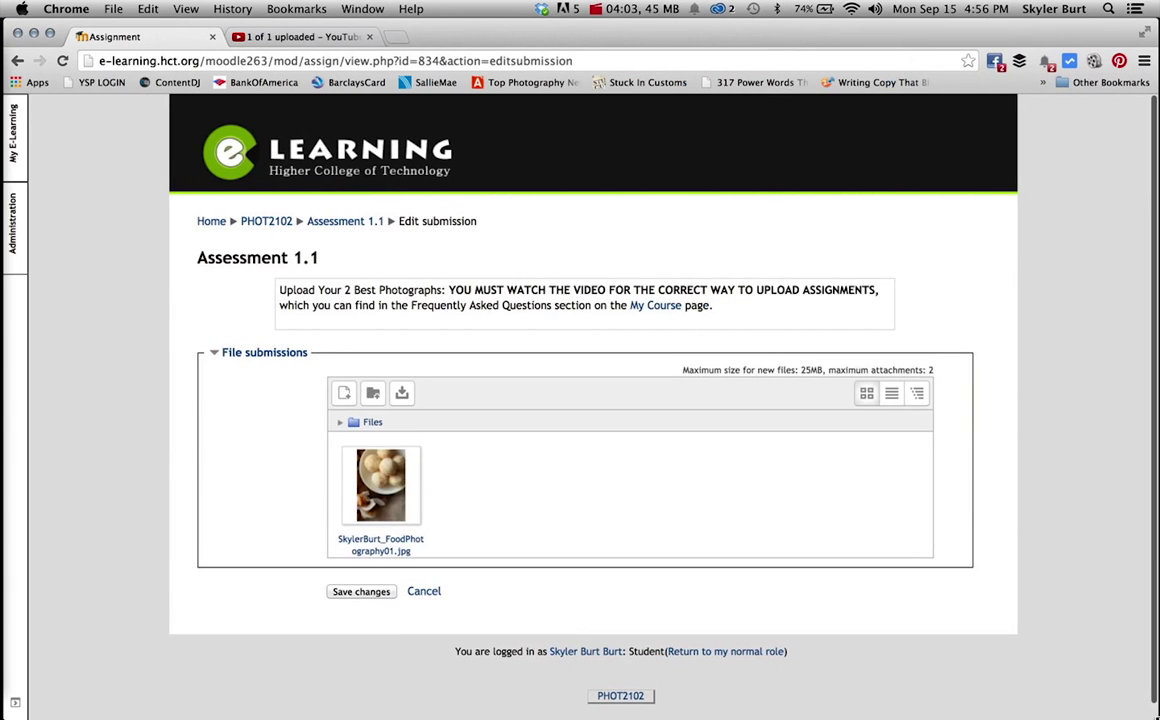
# Save the submission as a draft with the food photo JPG, then toggle the Comments (0) box.
pyautogui.click(362, 592)
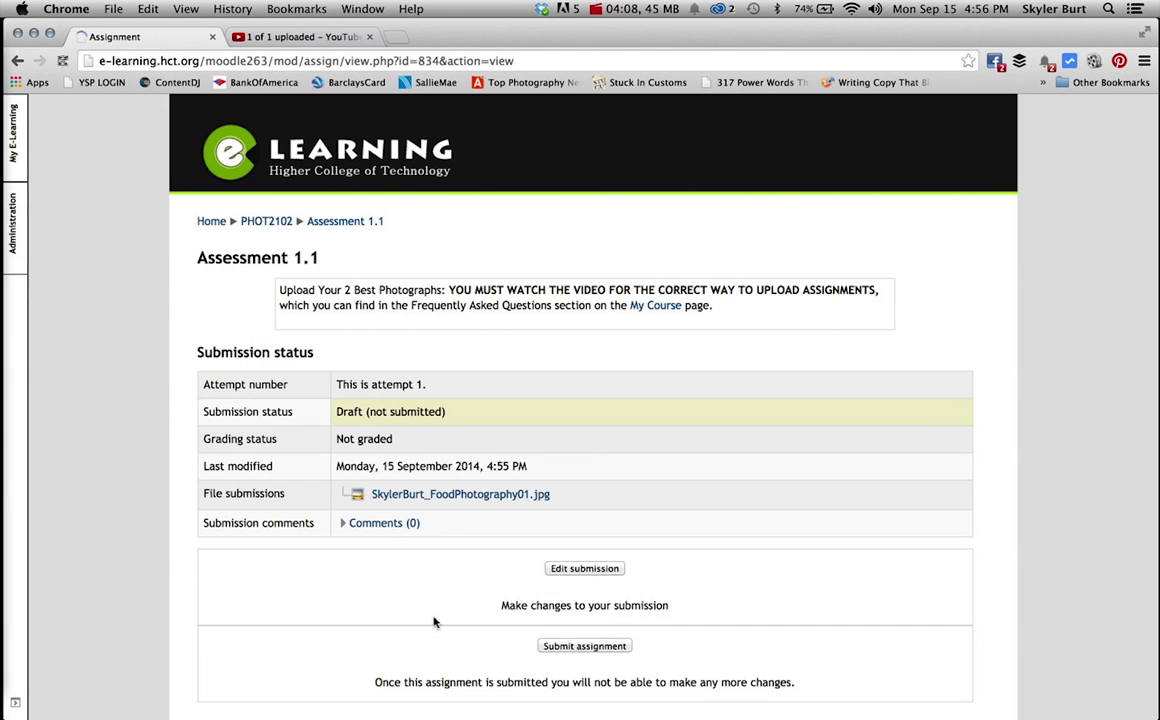
pyautogui.scroll(-2, 478, 566)
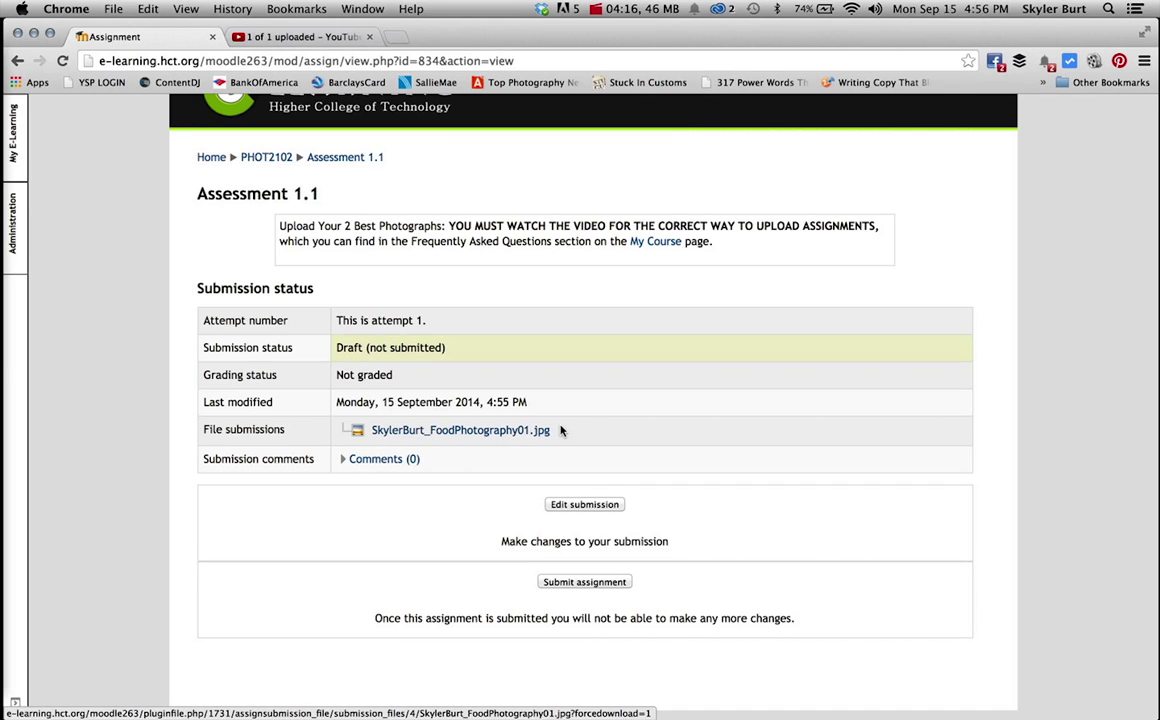
pyautogui.click(344, 460)
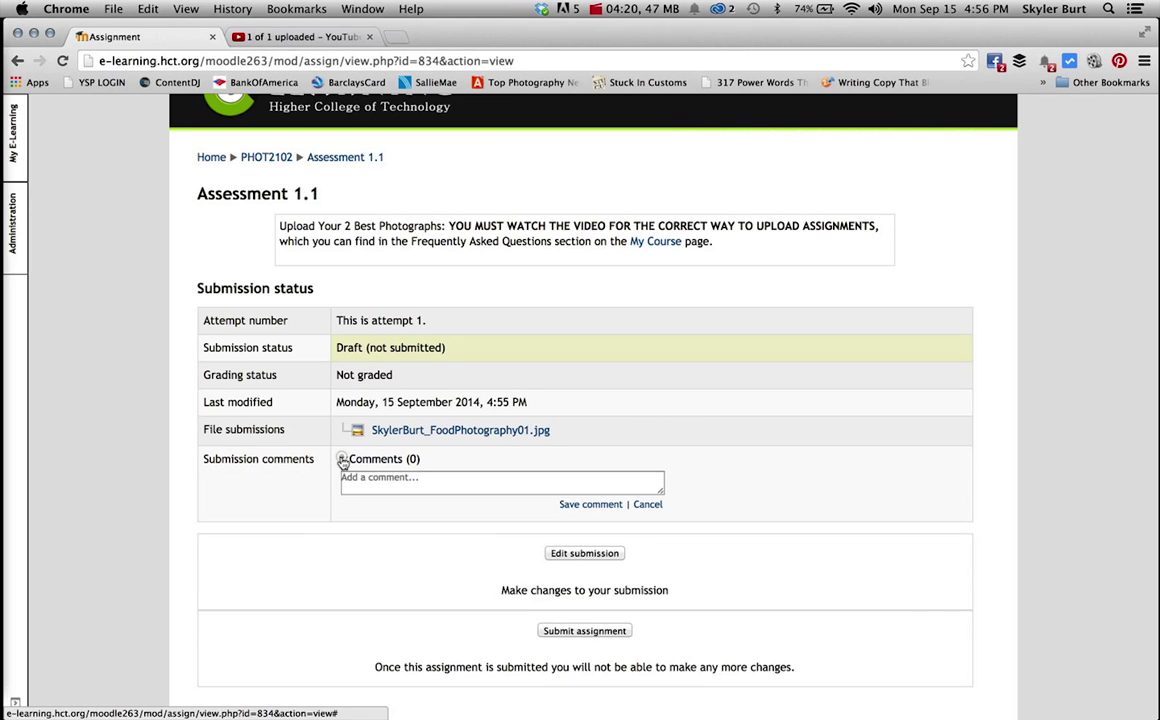
pyautogui.click(342, 459)
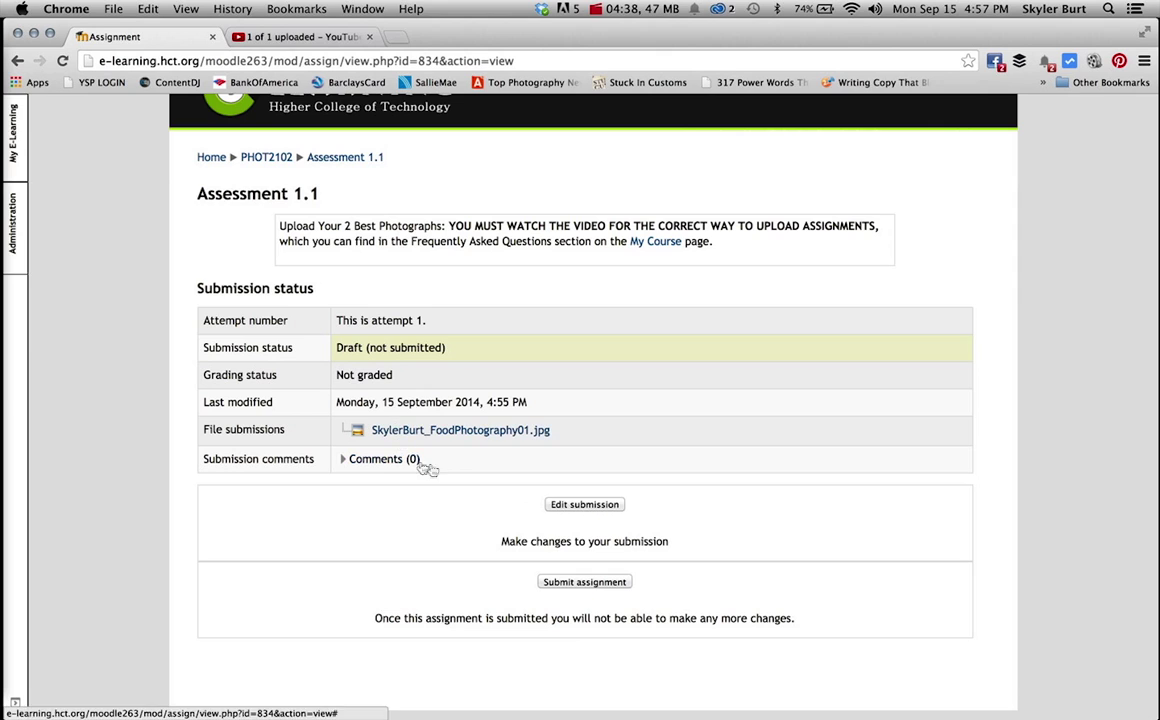
# Reopen and re-save the draft unchanged, then choose Submit assignment for grading.
pyautogui.click(582, 505)
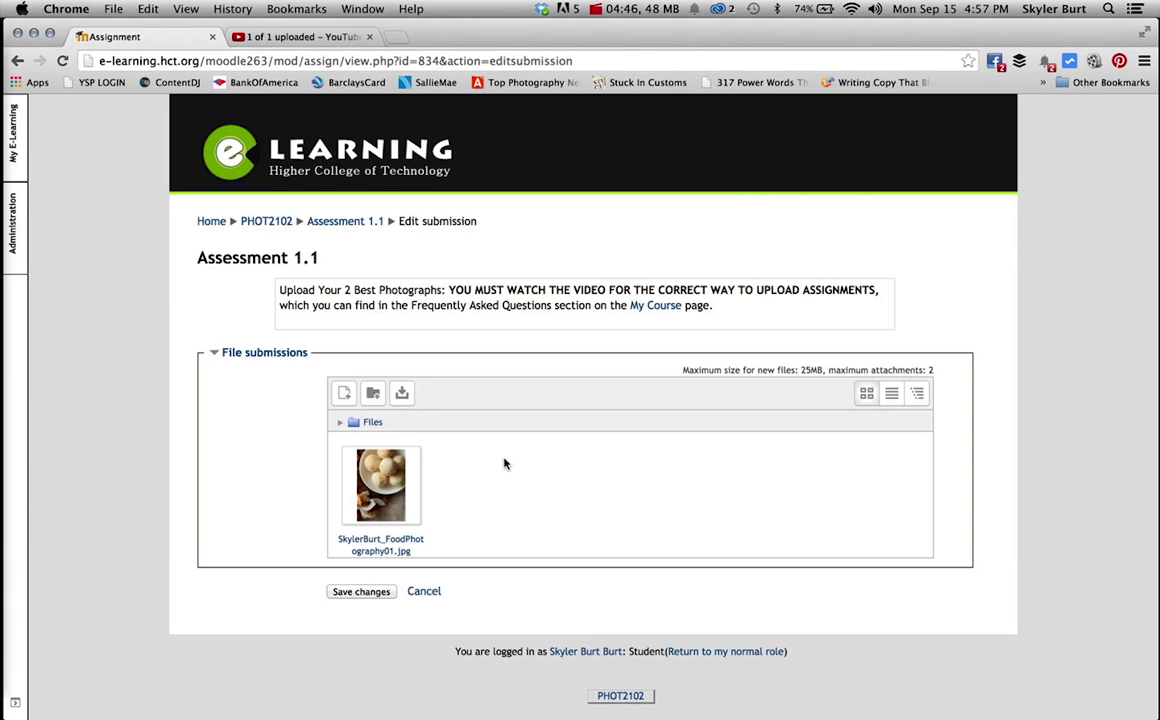
pyautogui.click(363, 591)
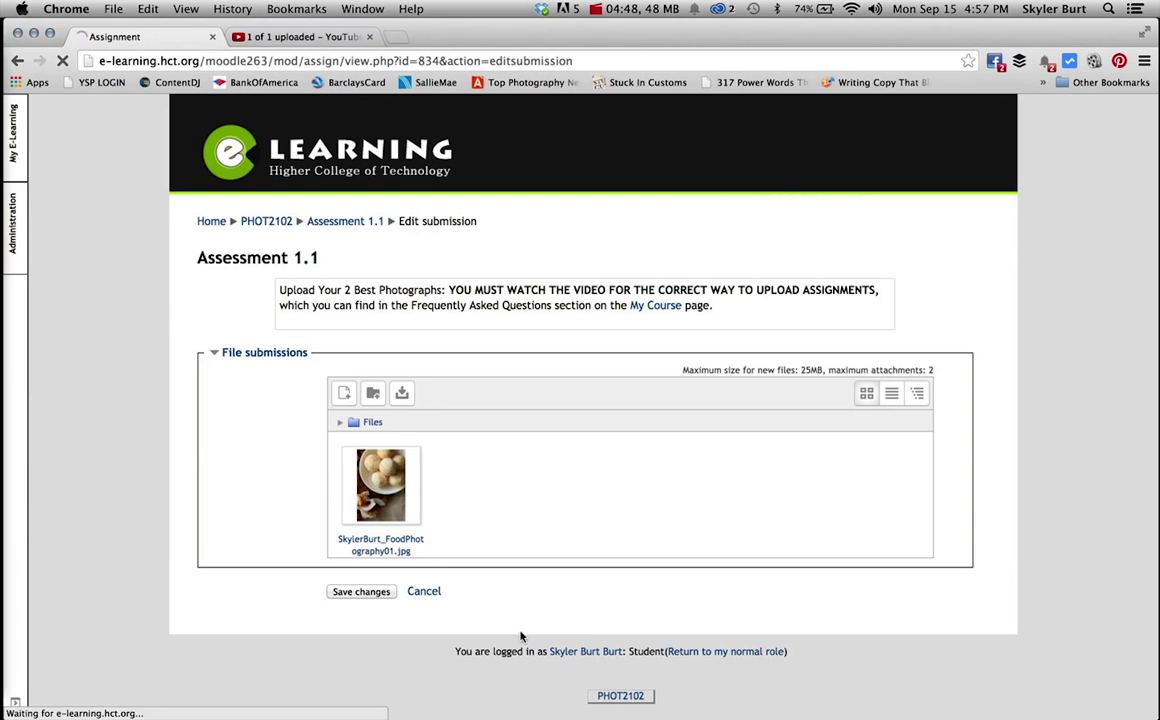
pyautogui.scroll(-1, 608, 443)
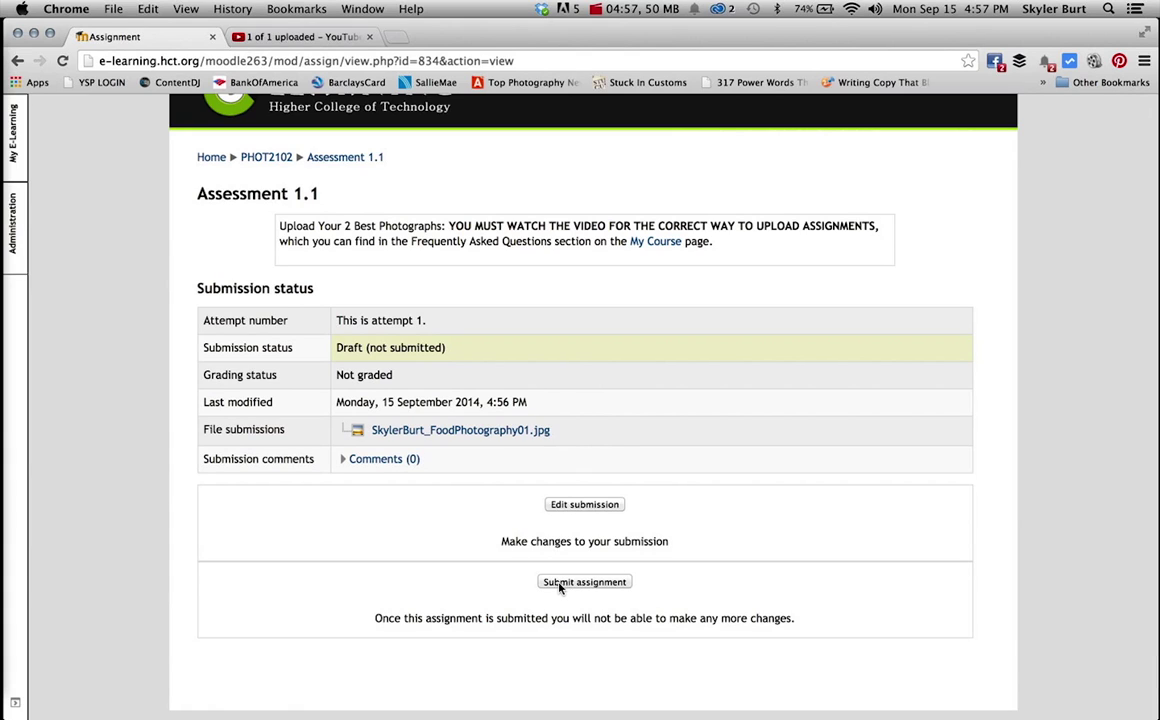
pyautogui.click(600, 582)
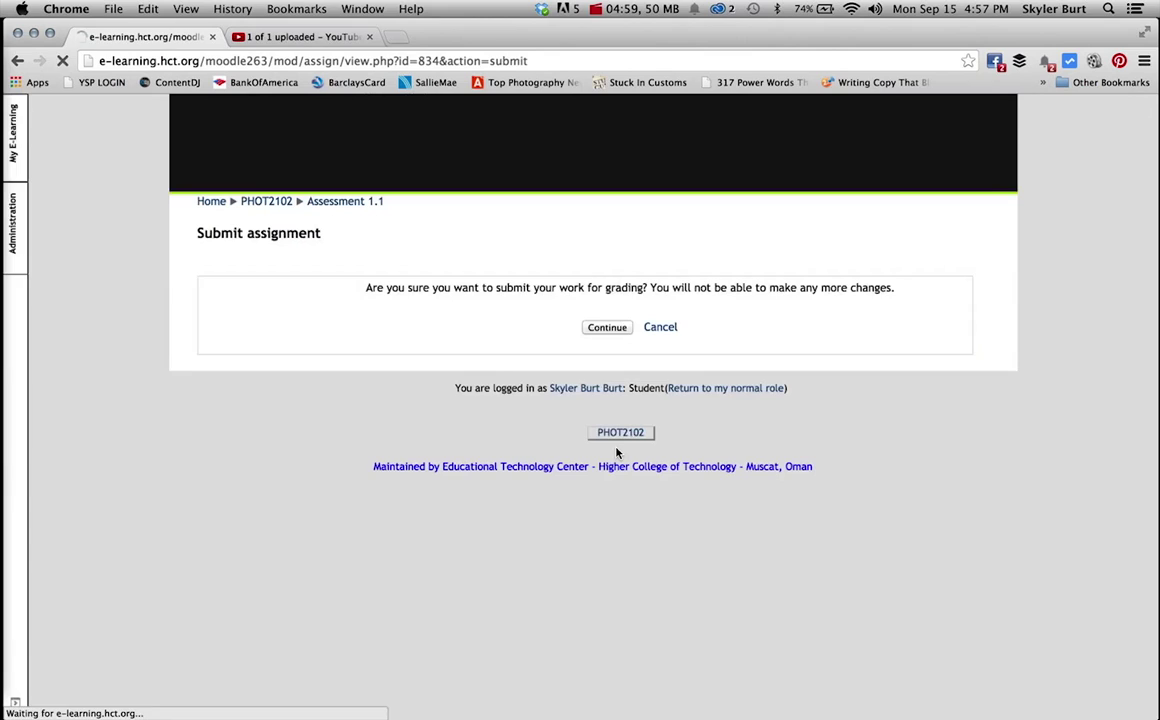